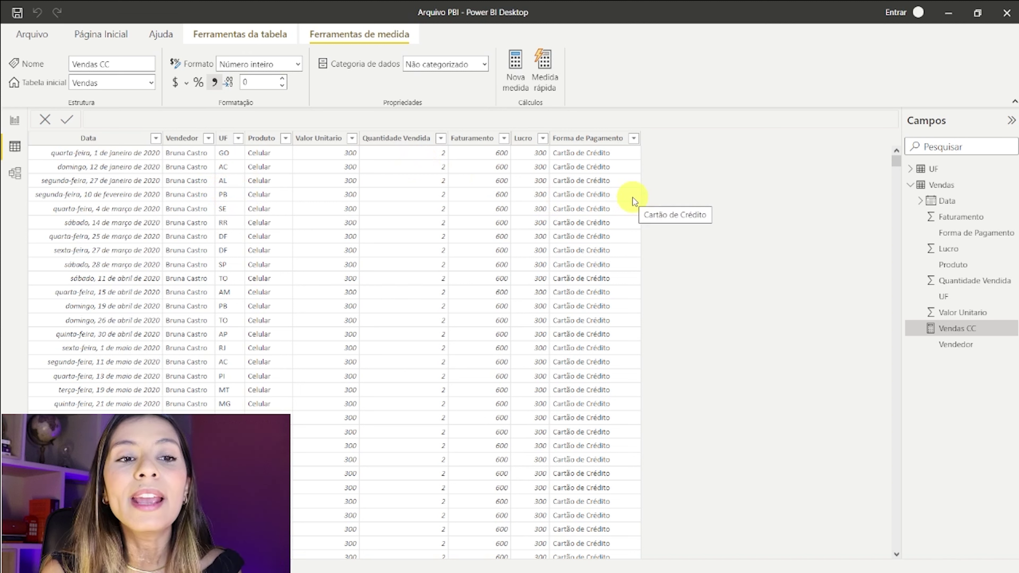
- Add a table visual to the report page, centred and enlarged
scroll(601, 329, down, 2)
scroll(601, 329, down, 4)
scroll(600, 329, down, 3)
scroll(600, 329, down, 4)
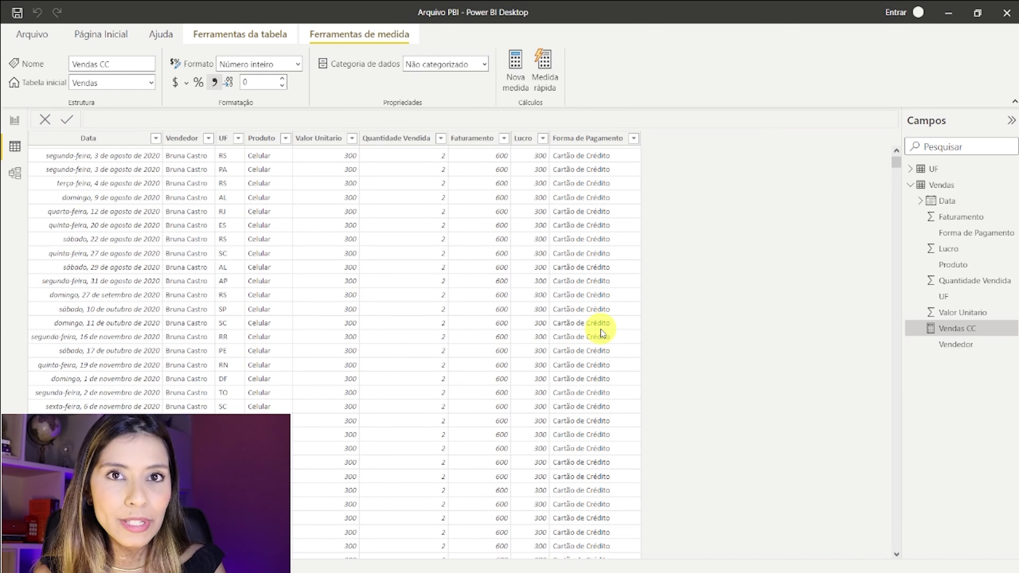
scroll(601, 332, up, 12)
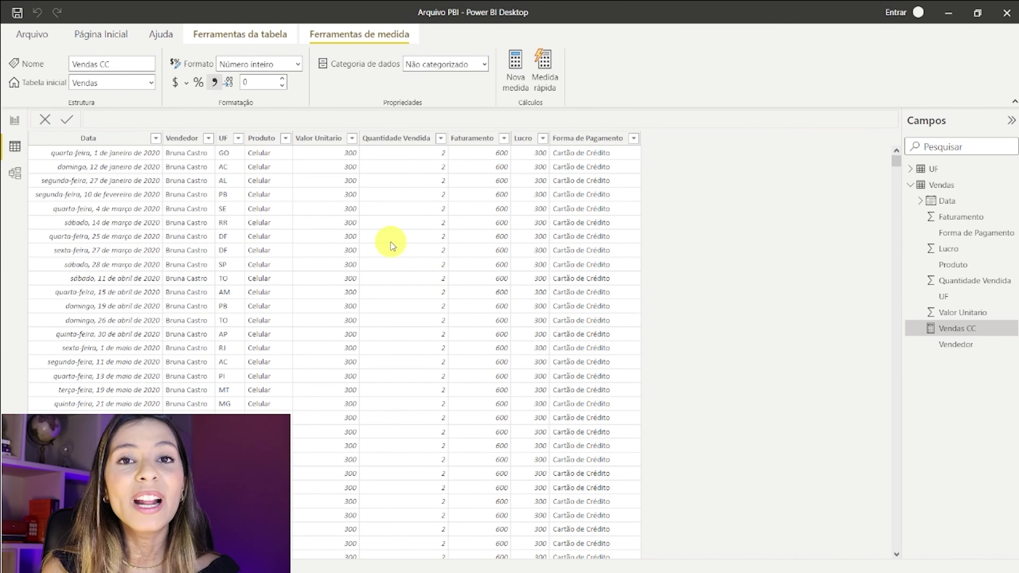
click(15, 120)
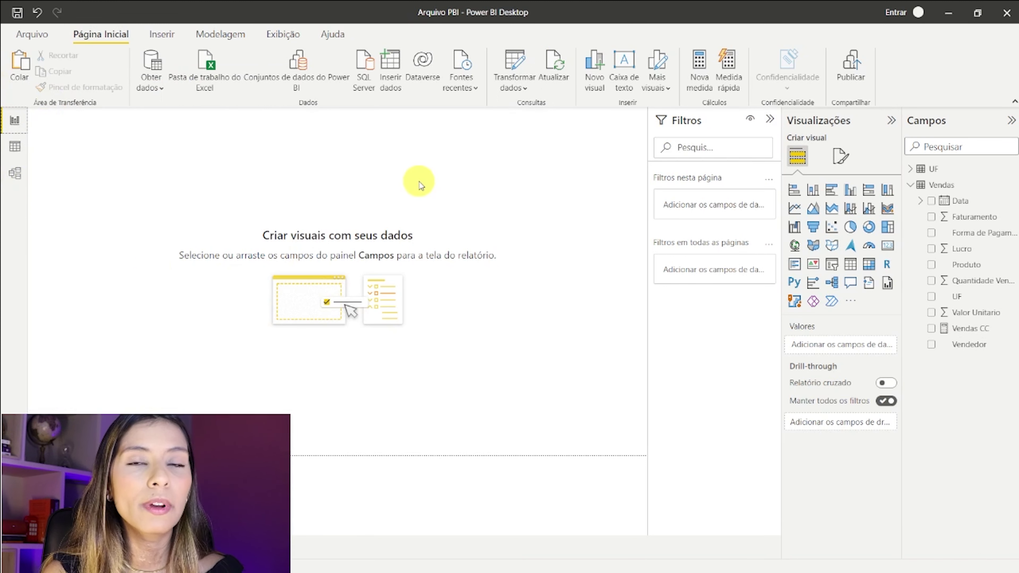
click(851, 265)
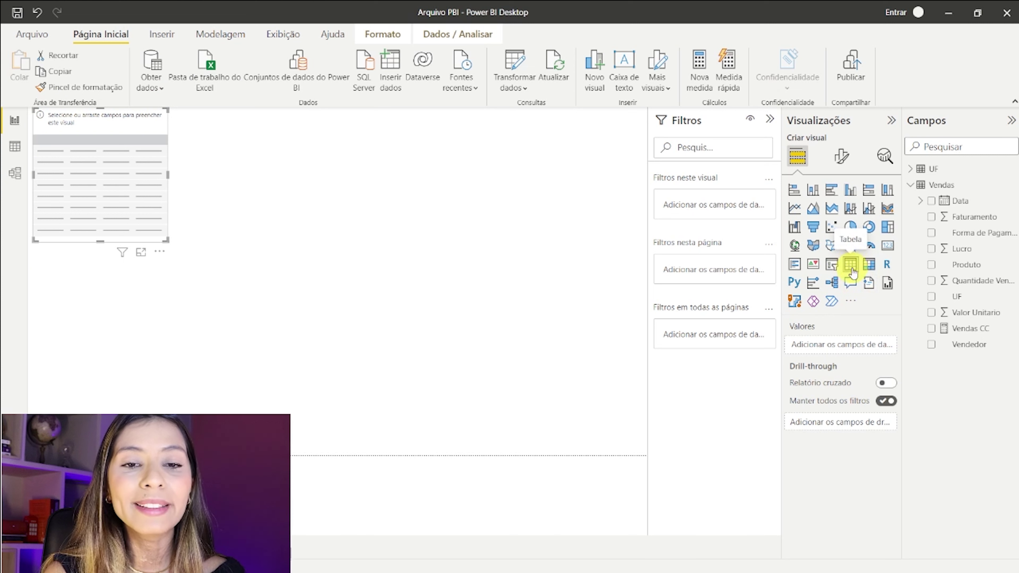
drag(121, 166, 338, 230)
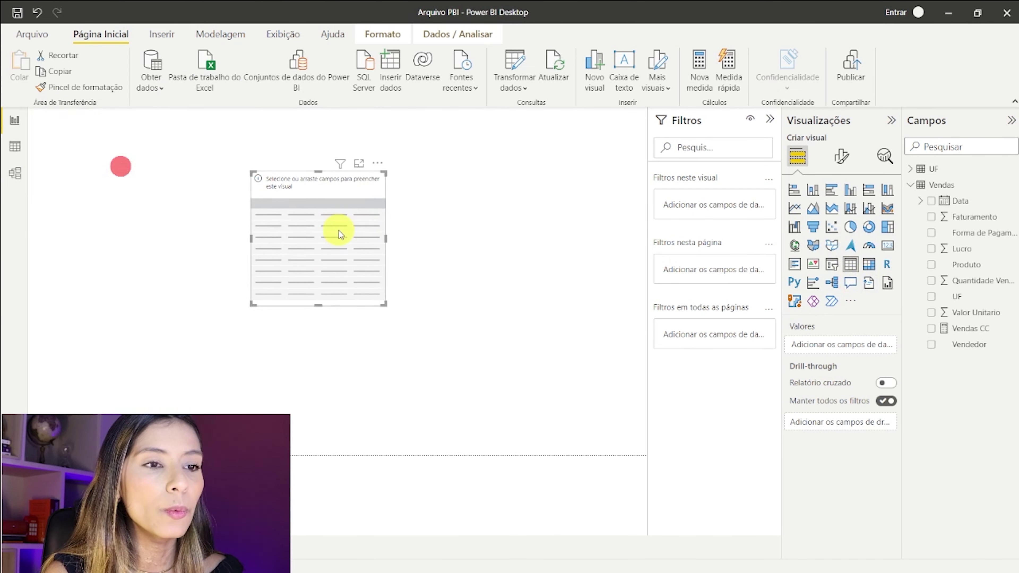
drag(386, 304, 450, 336)
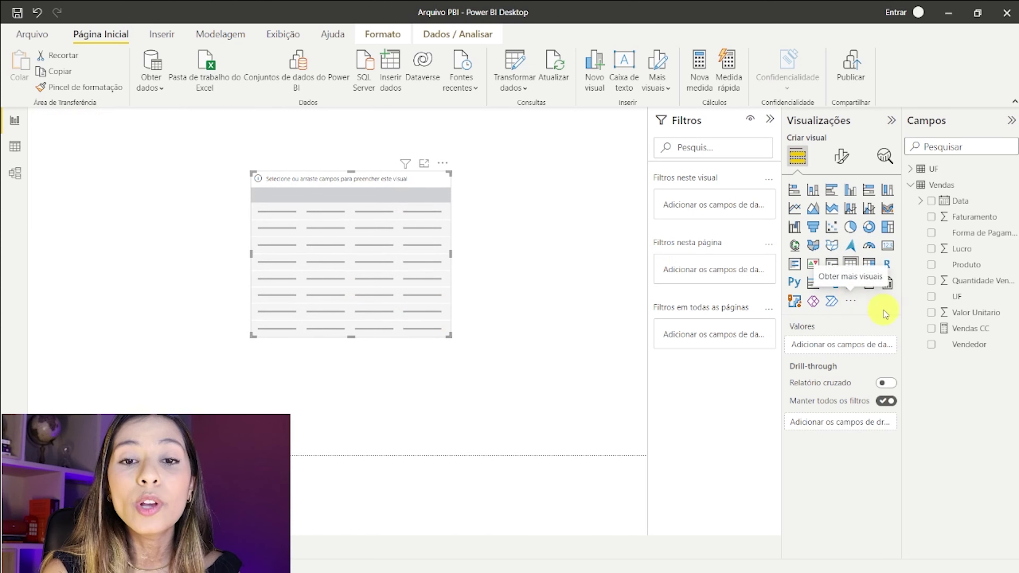
- Add Produto to the table and set its values font size to 13
mouse_move(966, 264)
mouse_down()
mouse_move(806, 357)
mouse_move(325, 241)
mouse_up()
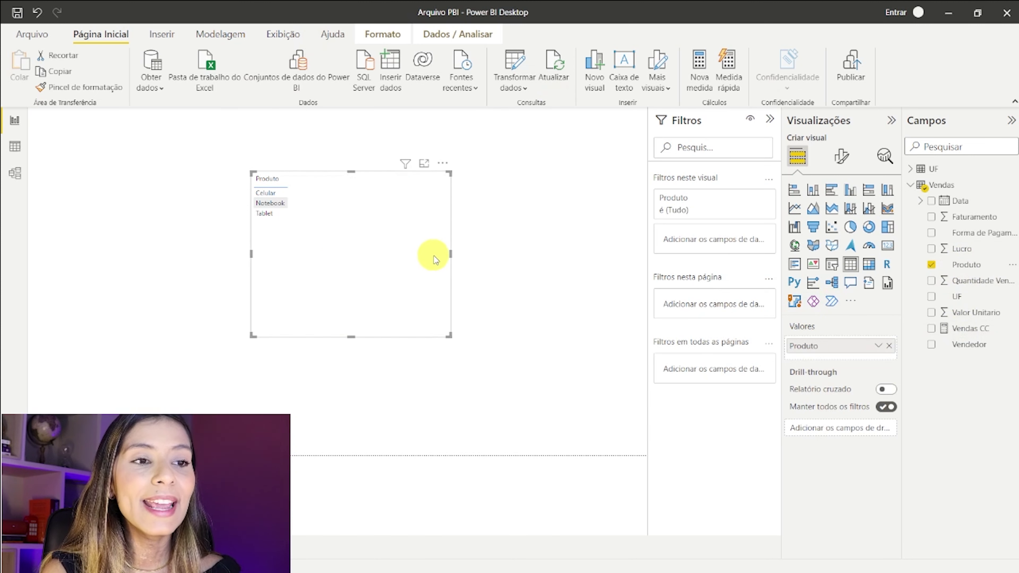
click(843, 156)
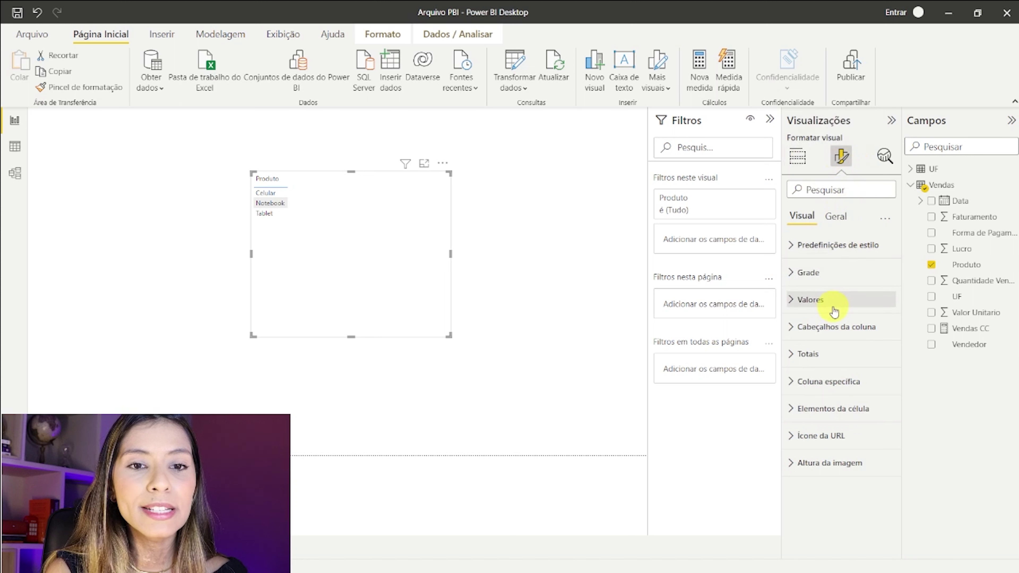
click(831, 305)
click(884, 356)
click(885, 357)
click(884, 357)
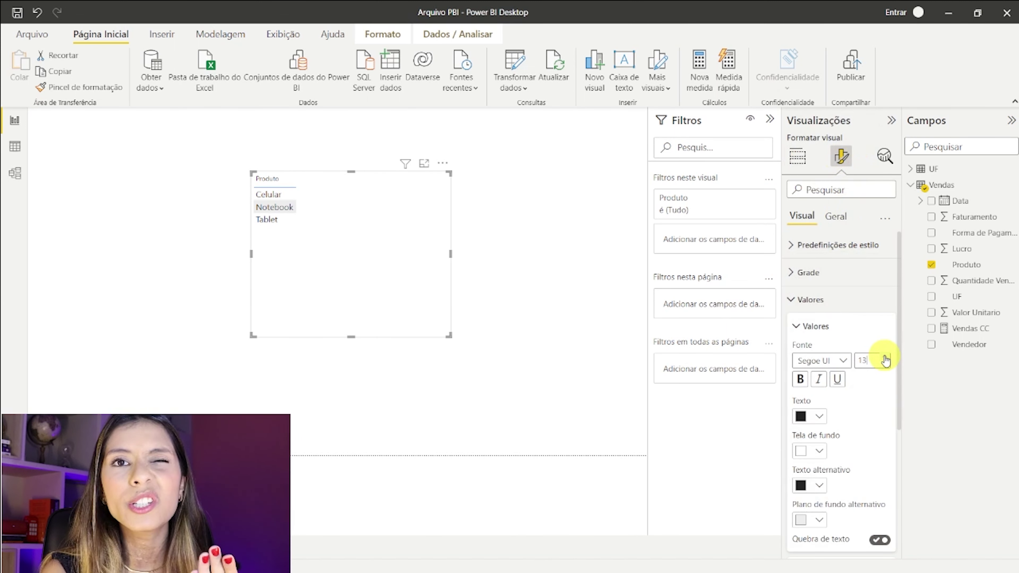
click(493, 249)
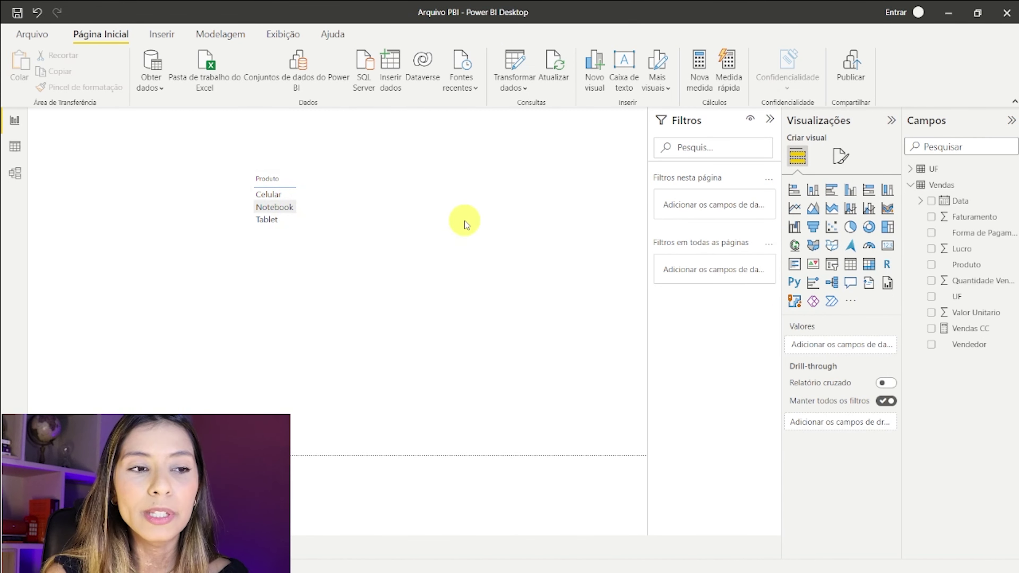
- Add the Quantidade Vendida field to the Produto table visual
drag(979, 283, 362, 229)
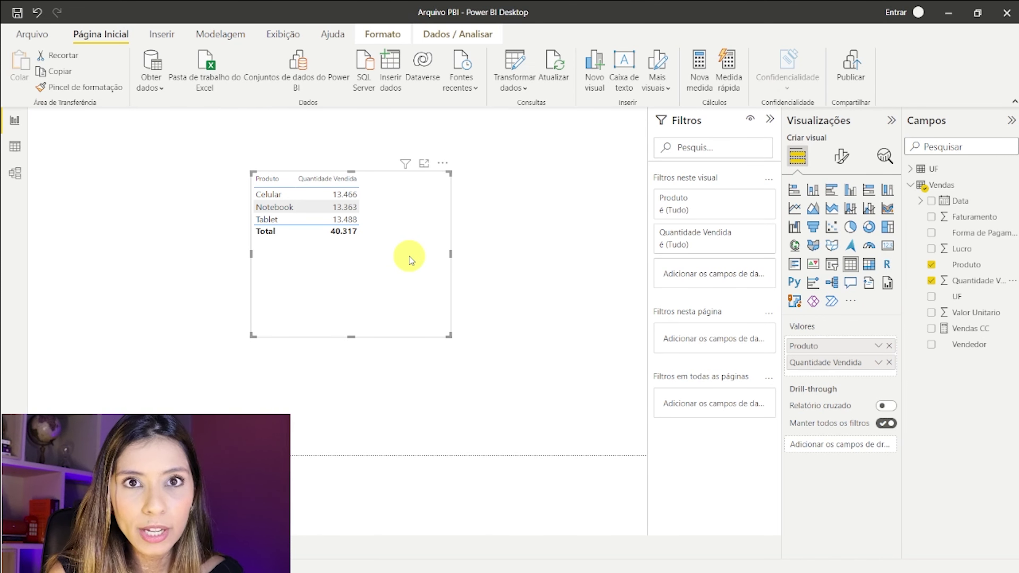
- In the Vendas data table, filter Forma de Pagamento to exclude Boleto
click(15, 147)
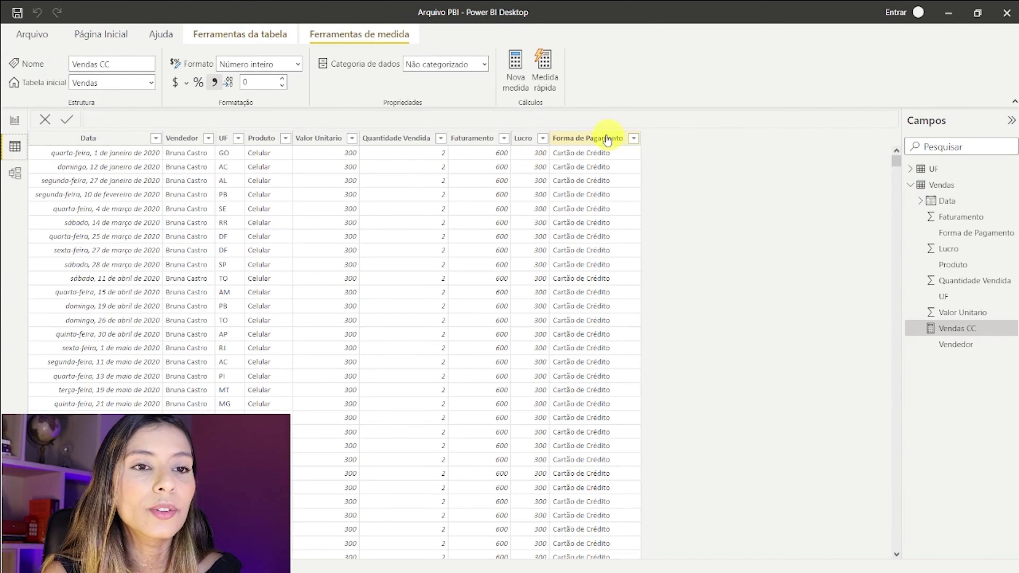
click(635, 138)
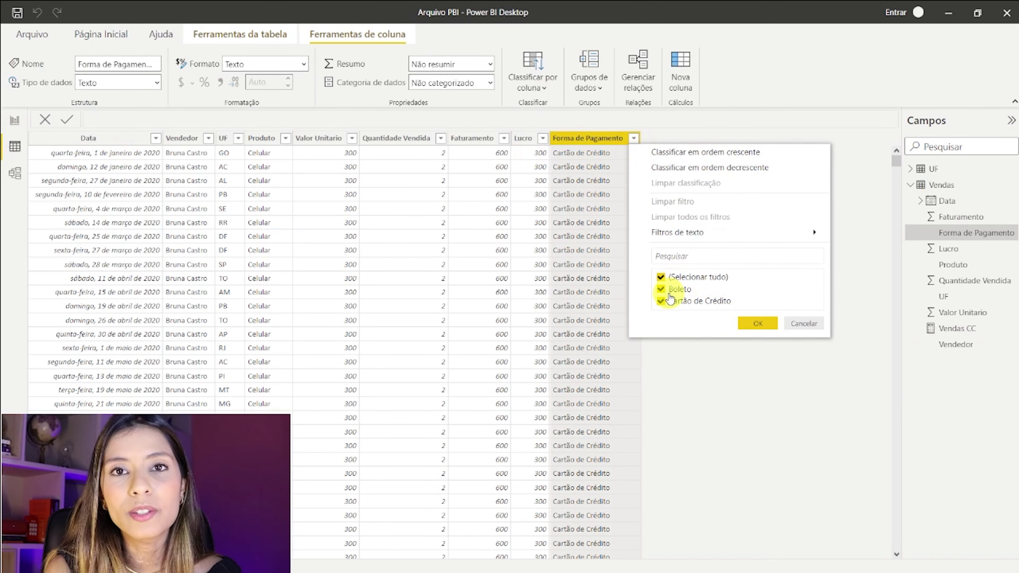
click(661, 290)
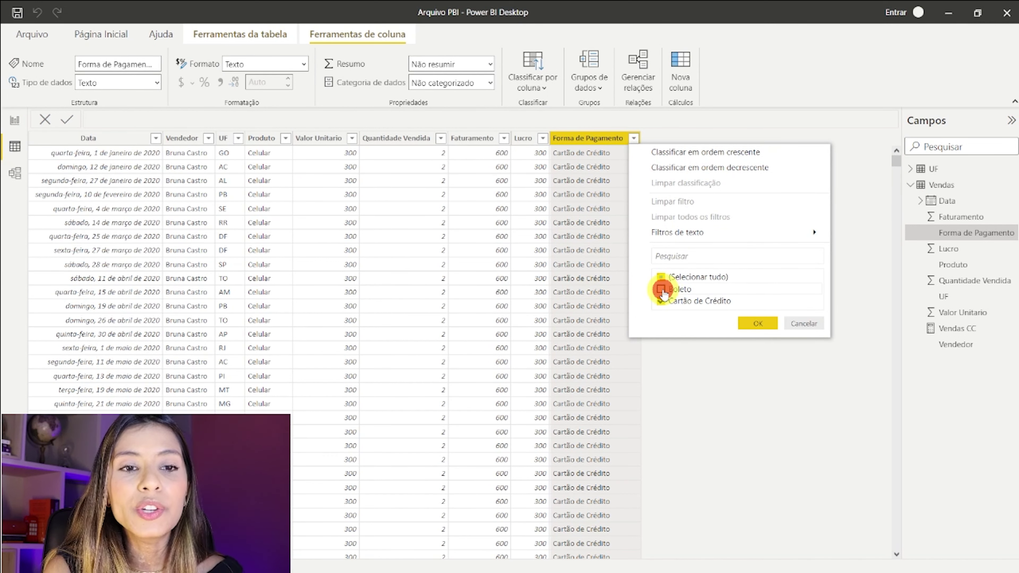
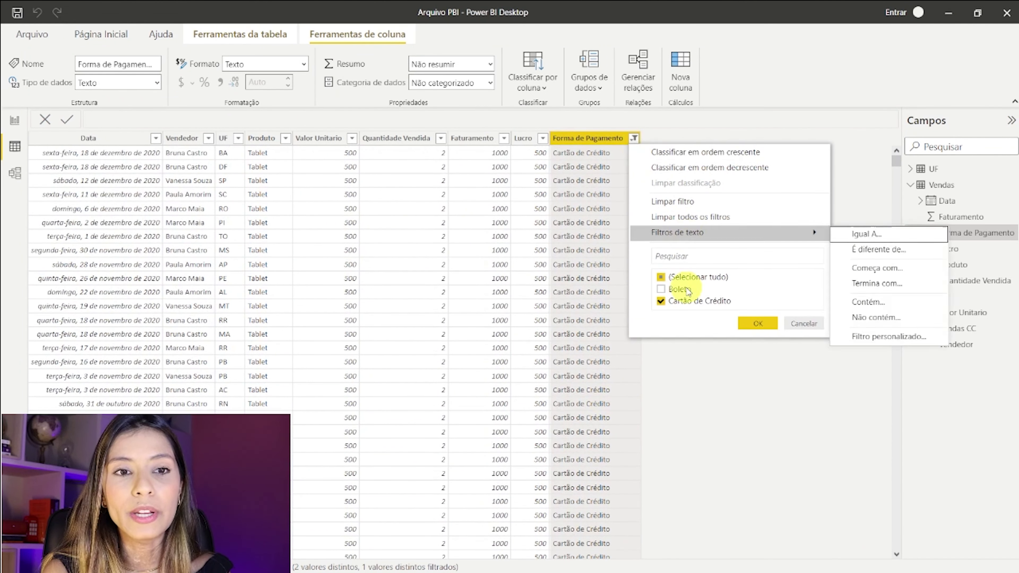
- Reset the Forma de Pagamento filter to include all payment types, then return to the report page
click(680, 275)
click(686, 277)
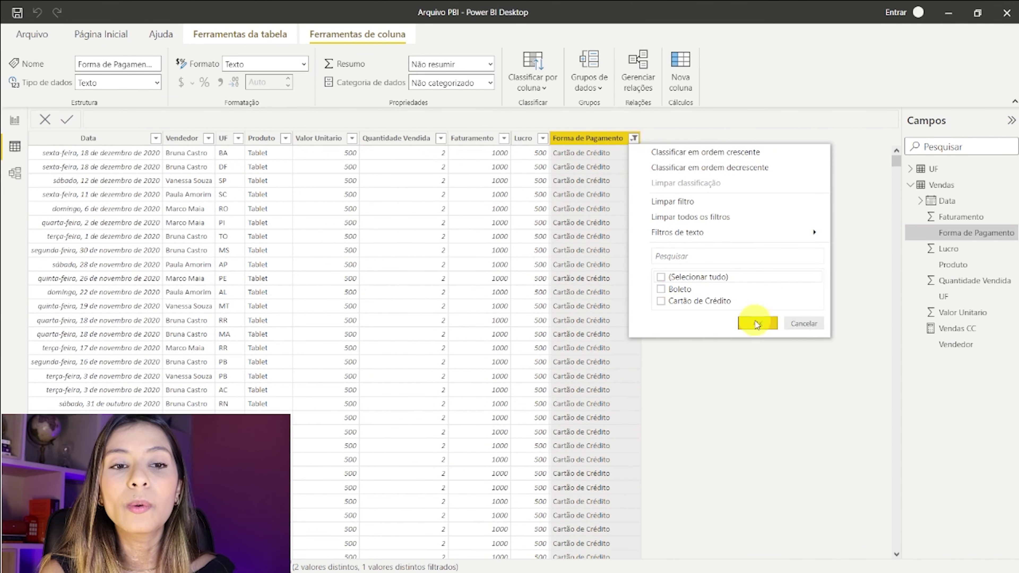
click(662, 277)
click(758, 322)
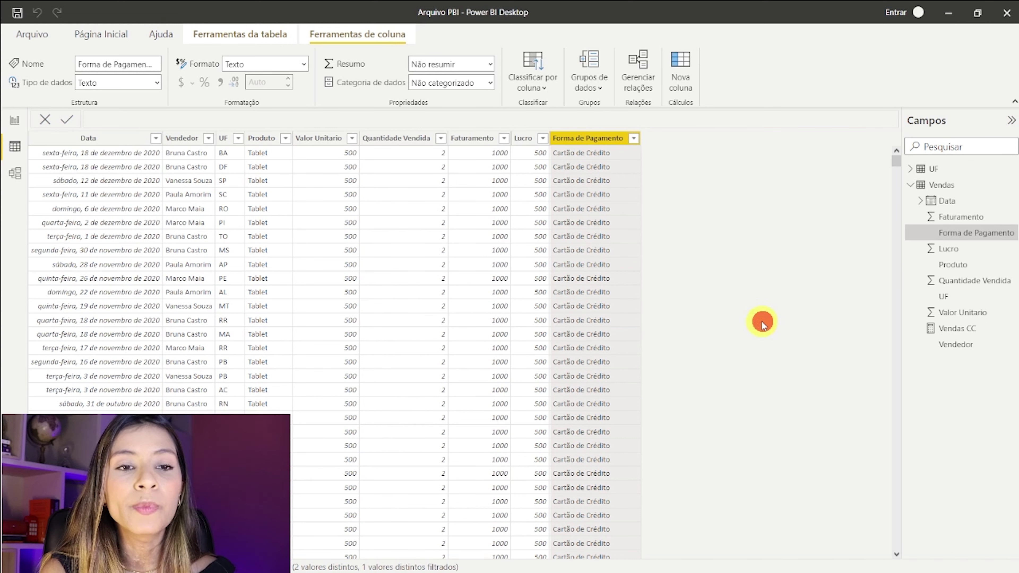
click(11, 124)
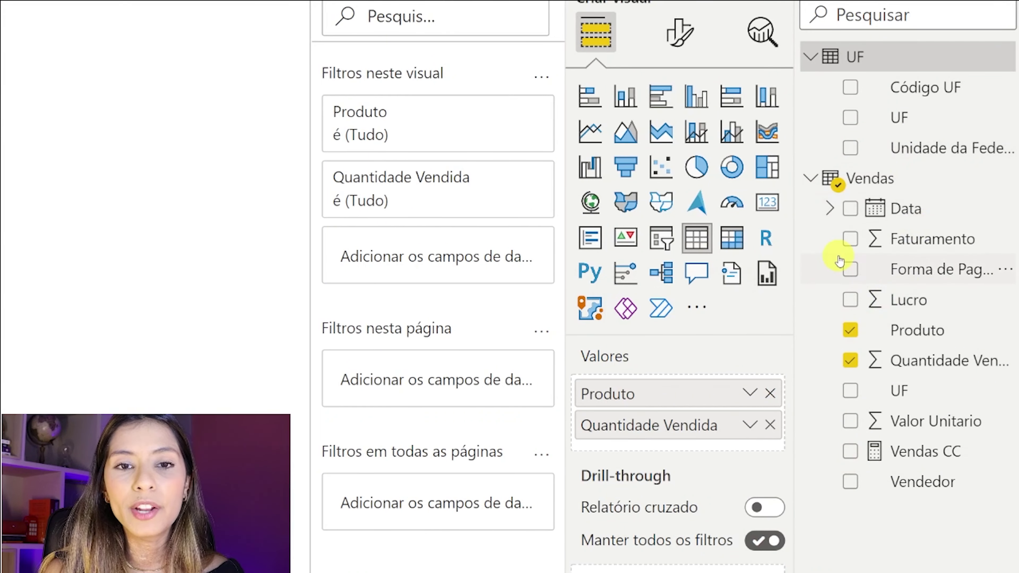
- Create a new measure in the Vendas table and rename it from Medida to Vendas CC
right_click(839, 257)
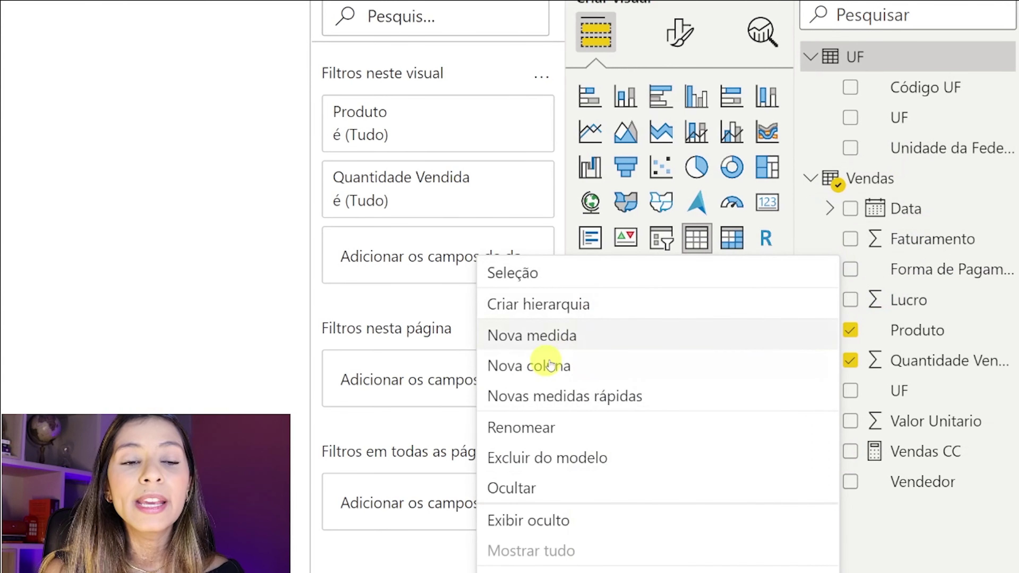
click(510, 343)
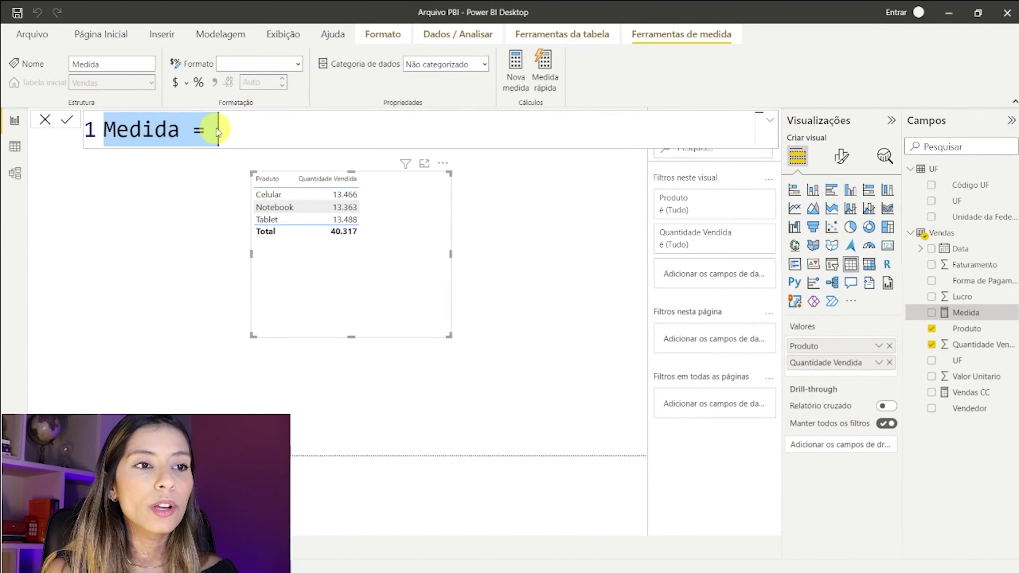
scroll(216, 127, down, 2)
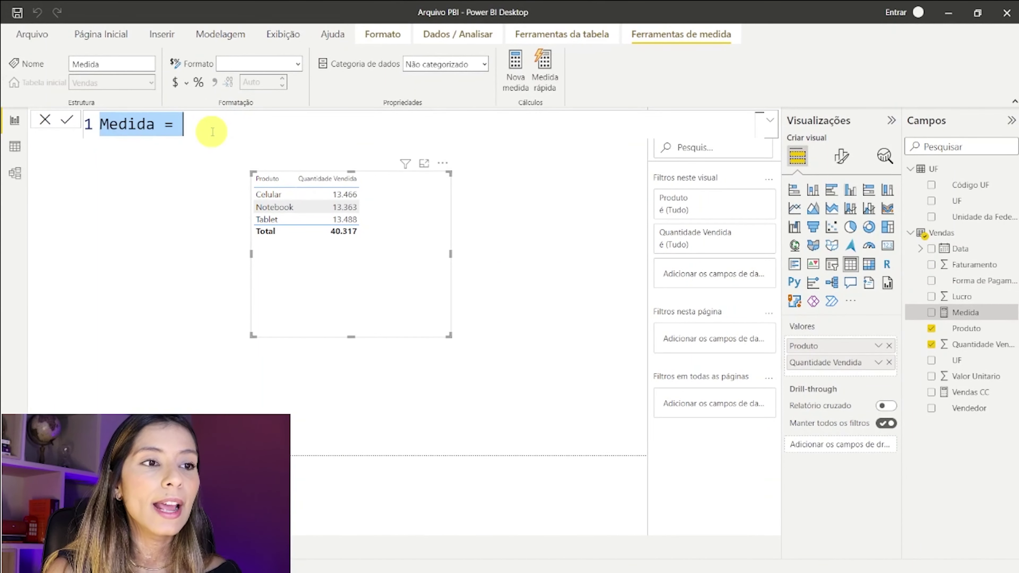
double_click(134, 120)
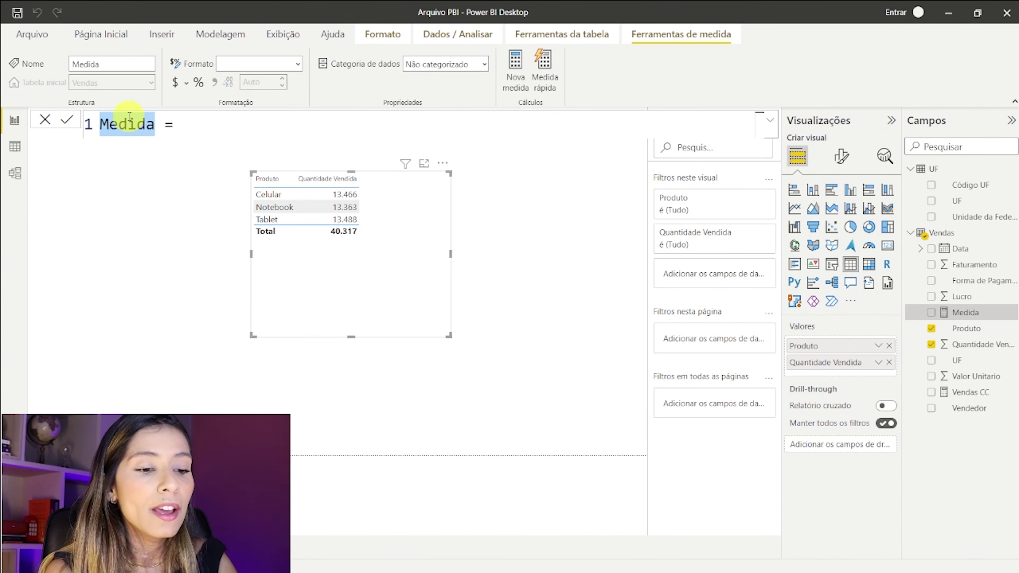
text(Vendas CC)
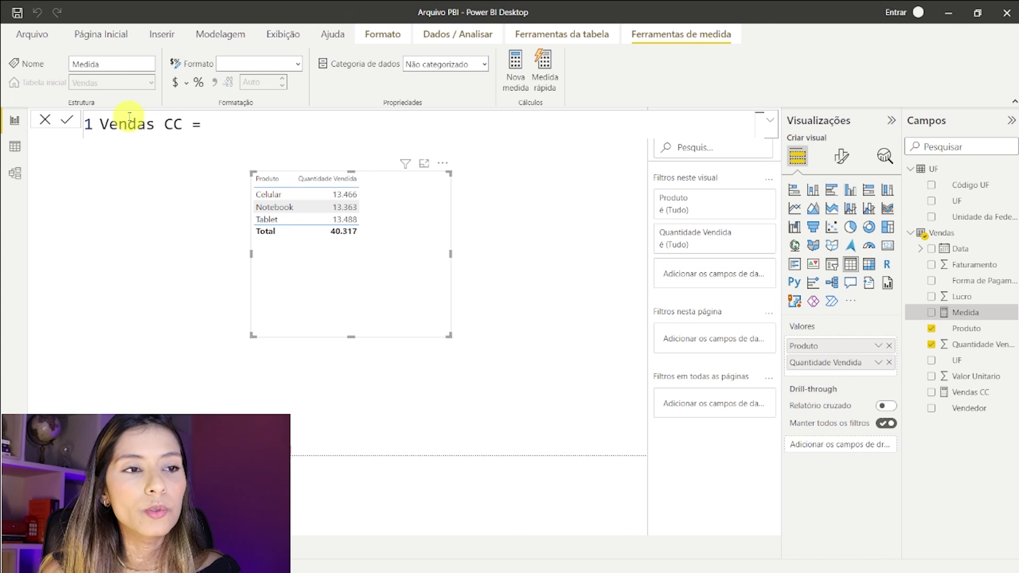
click(248, 129)
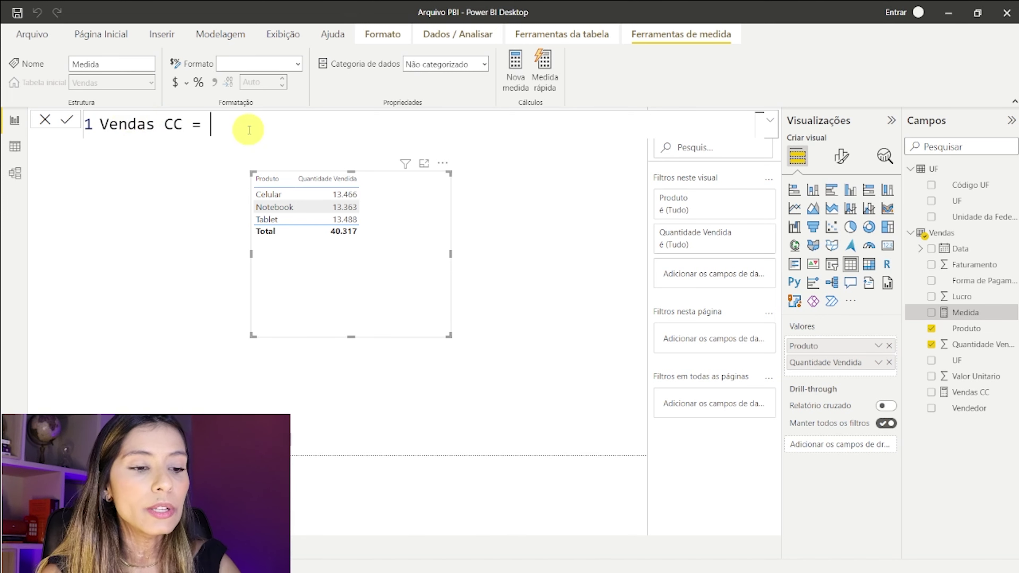
- Enter CALCULATE(SUM(Vendas[Quantidade Vendida])) as the Vendas CC expression
text(CALCULATE()
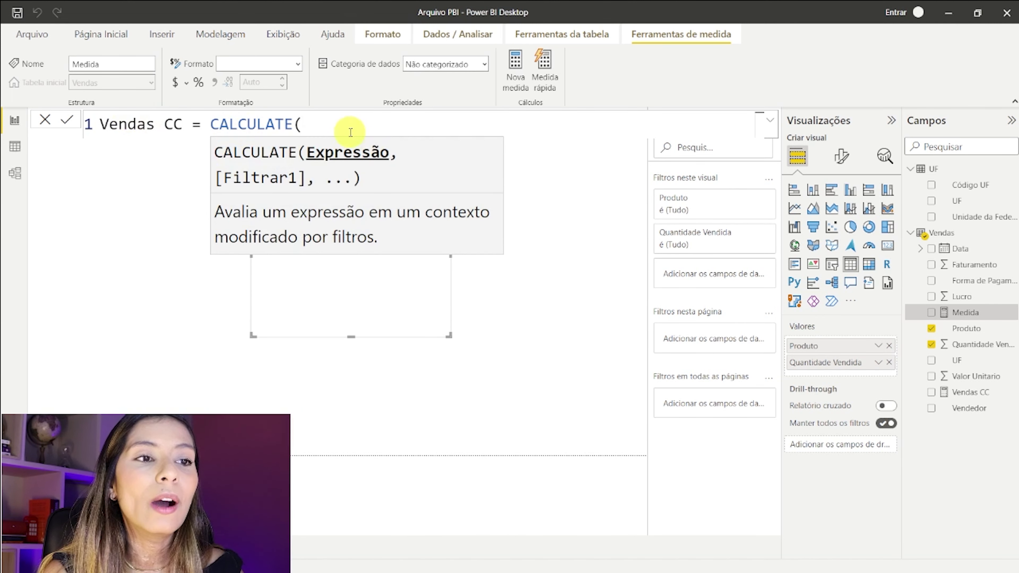
drag(210, 125, 294, 126)
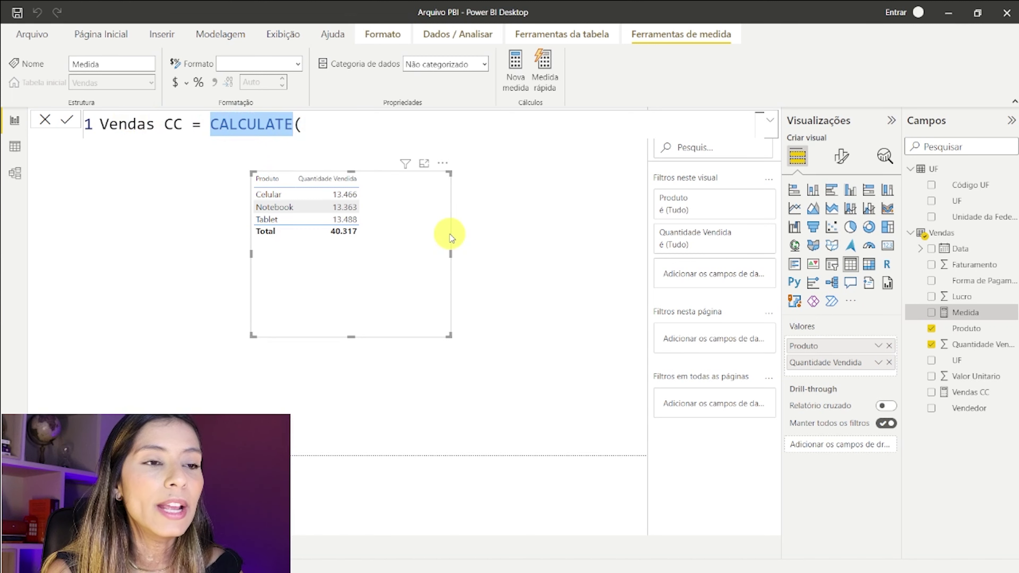
click(314, 131)
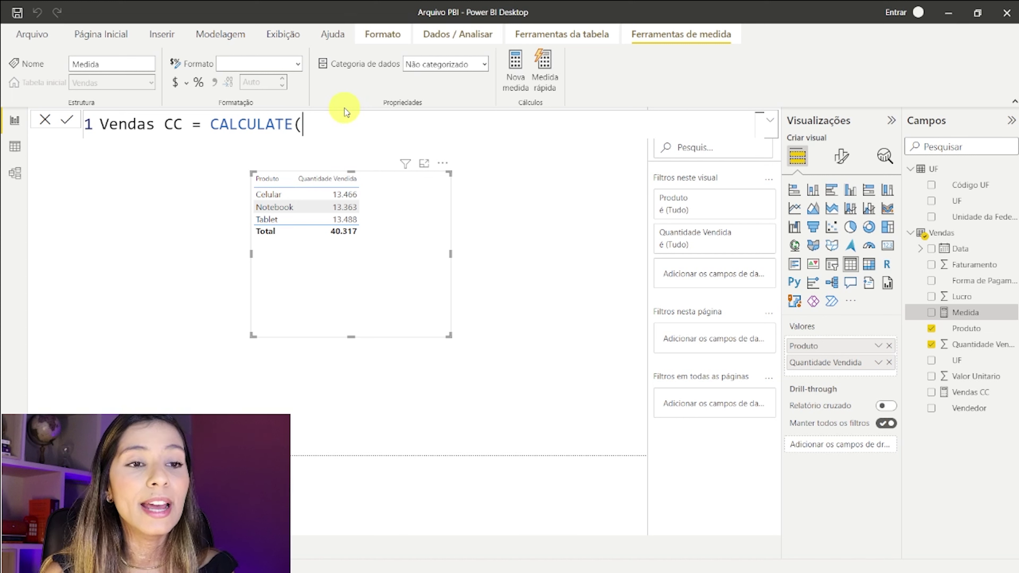
text(S)
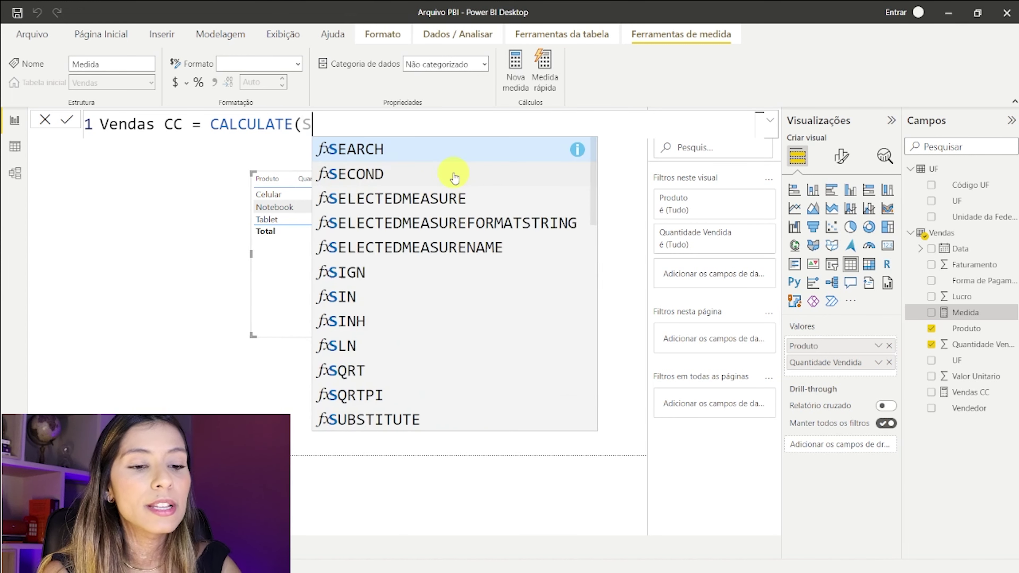
text(UM()
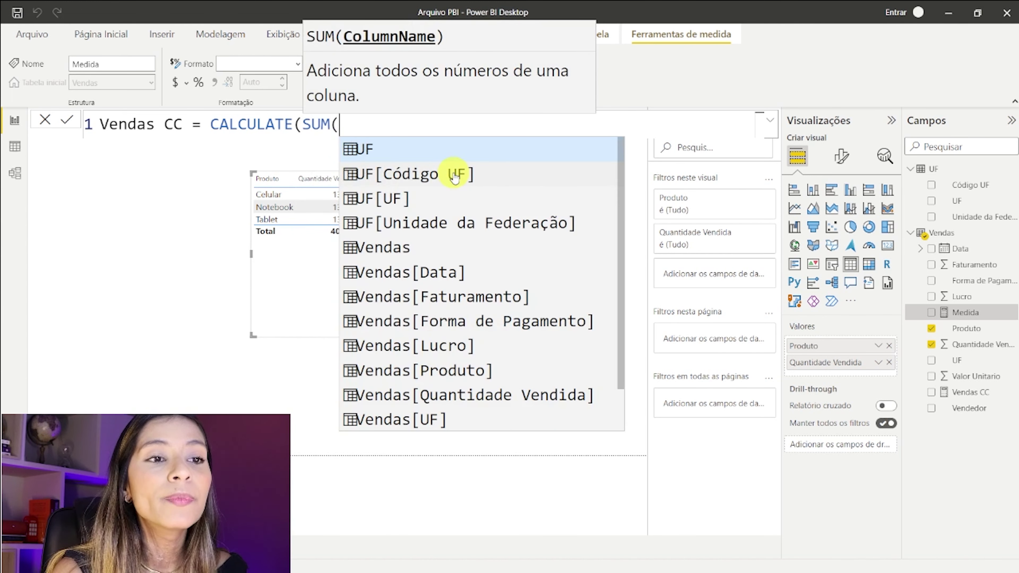
text(QUANT)
key(Tab)
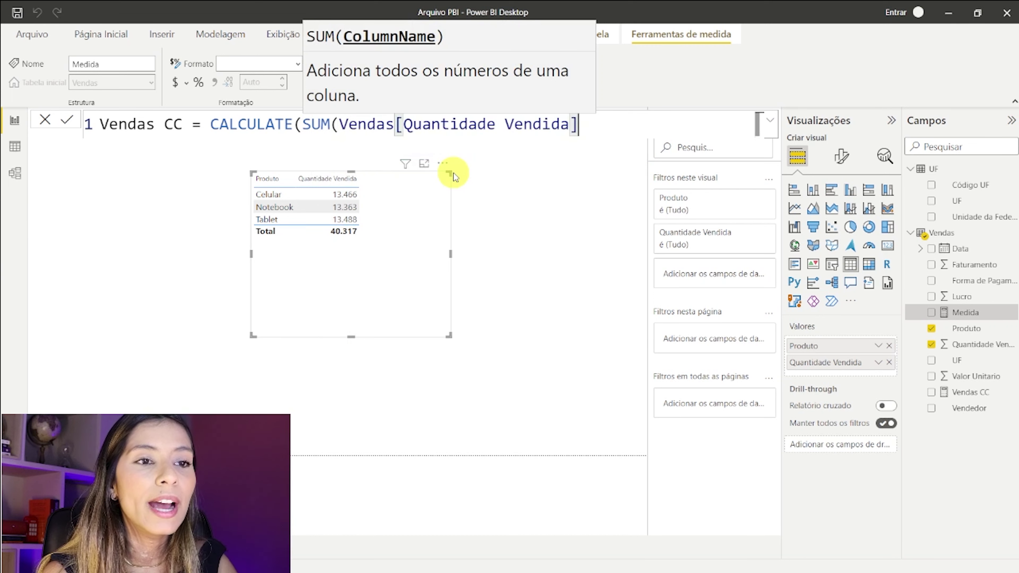
drag(343, 124, 591, 123)
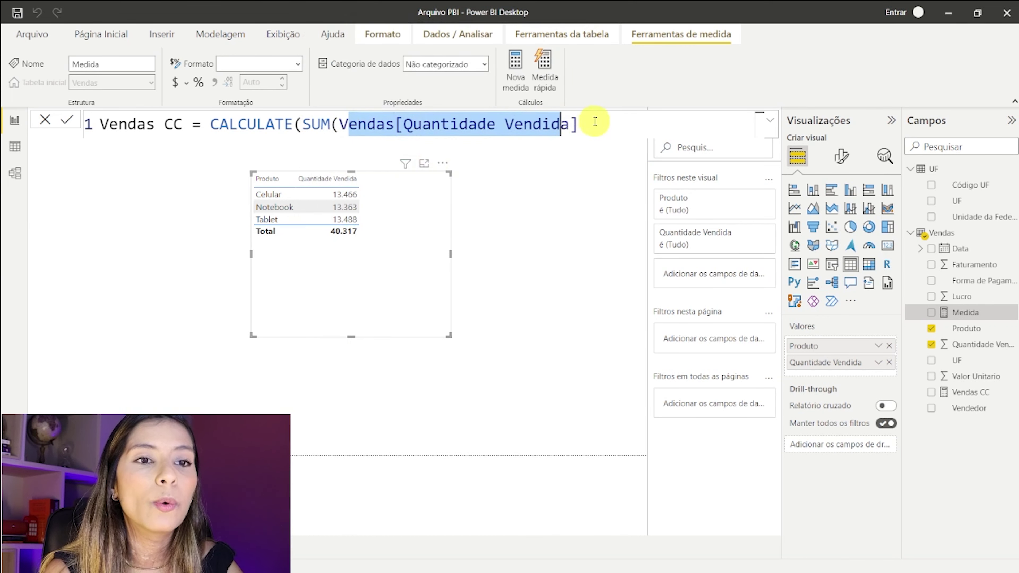
click(598, 120)
text())
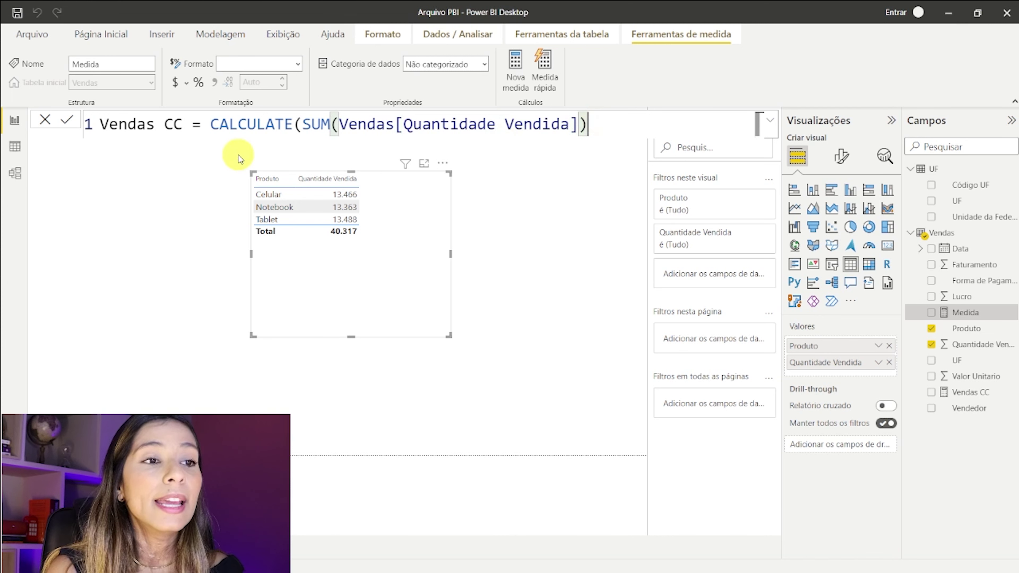
double_click(213, 124)
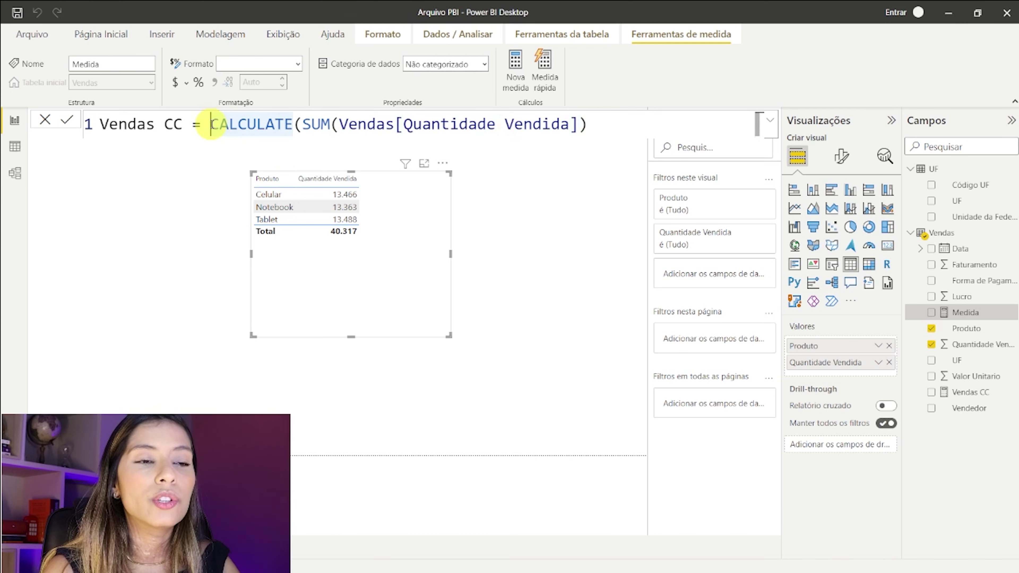
- Put CALCULATE on its own line and add a comma after the SUM expression
key(shift+Return)
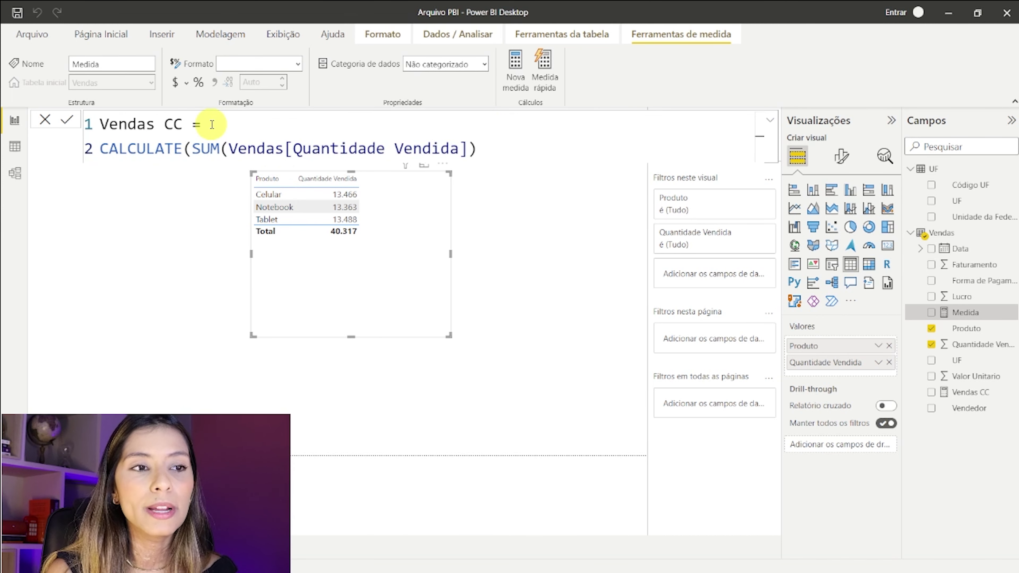
click(193, 149)
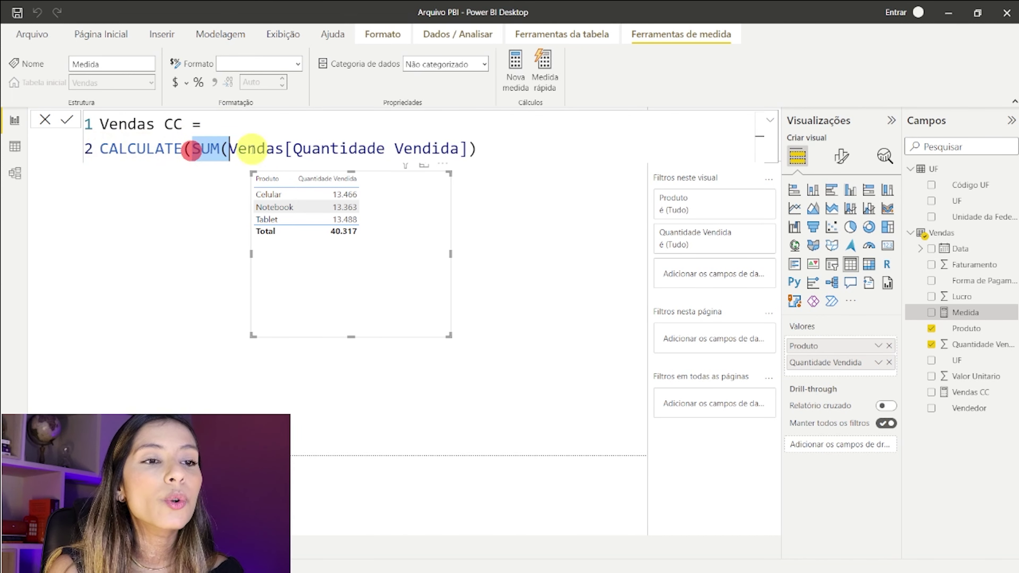
drag(225, 151, 481, 168)
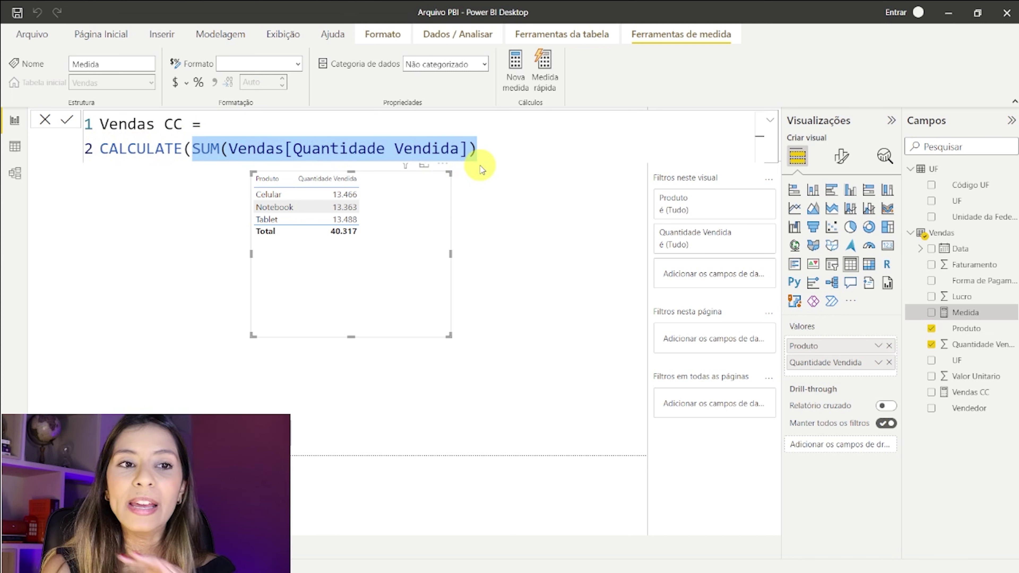
click(496, 152)
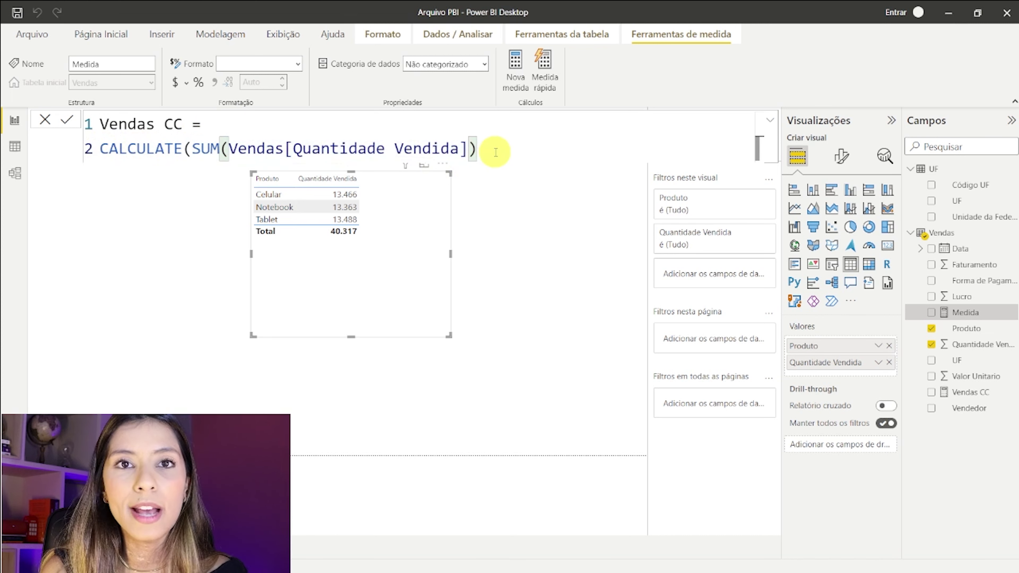
text(,)
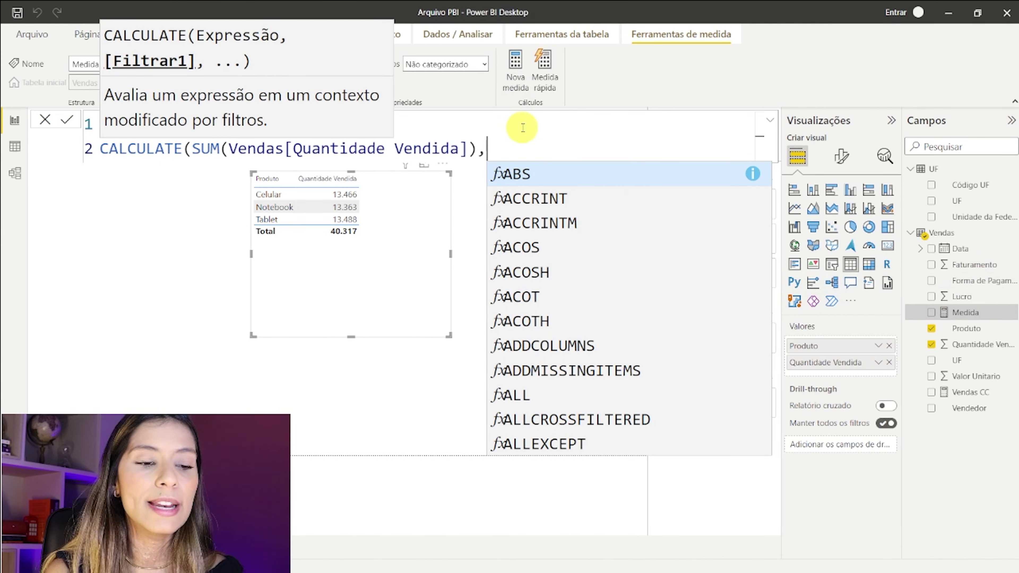
- Add the filter Vendas[Forma de Pagamento]="Cartão de Crédito" and close the CALCULATE parenthesis
text(FORM)
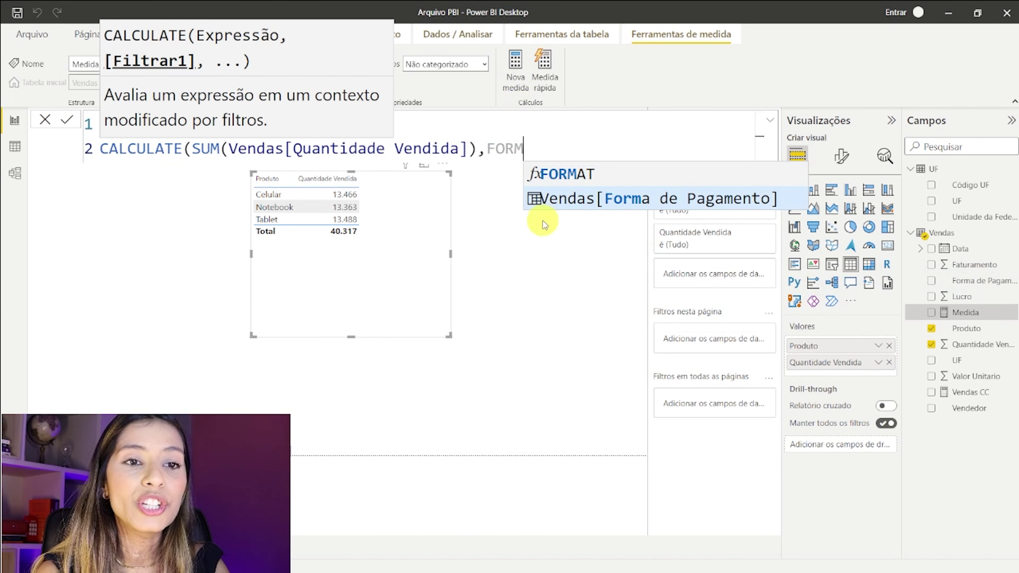
click(622, 205)
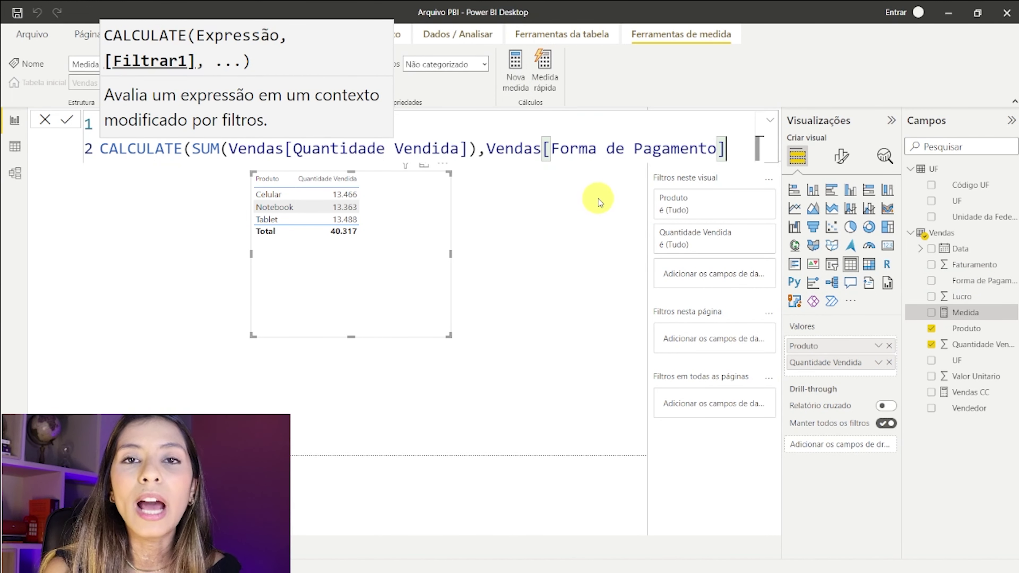
text(=)
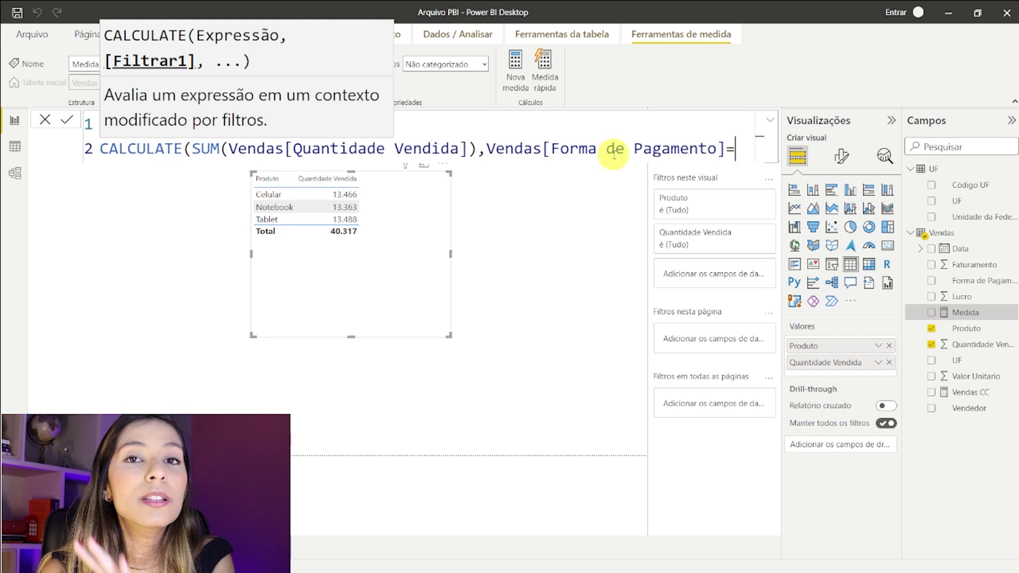
text(")
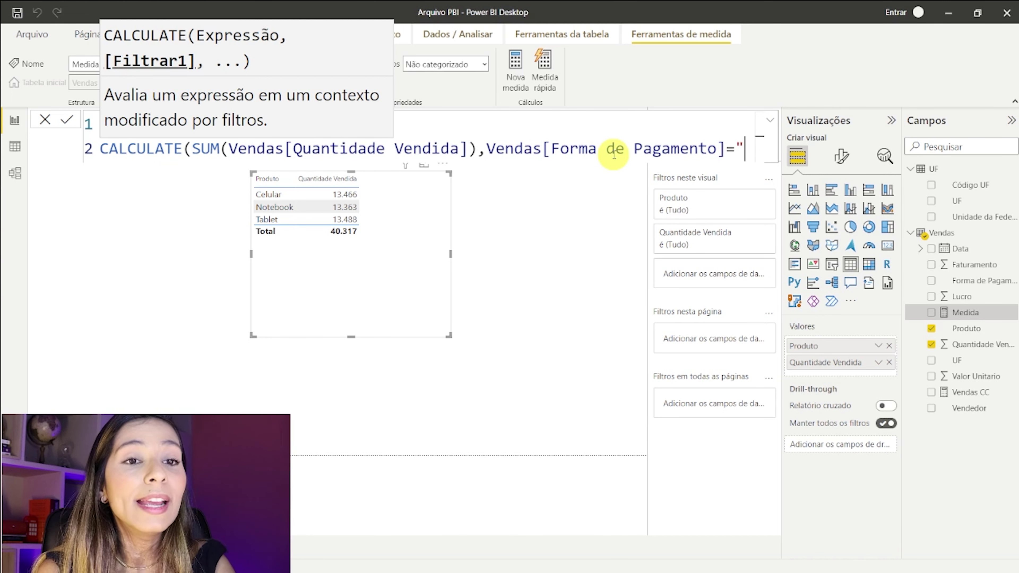
text(Cart)
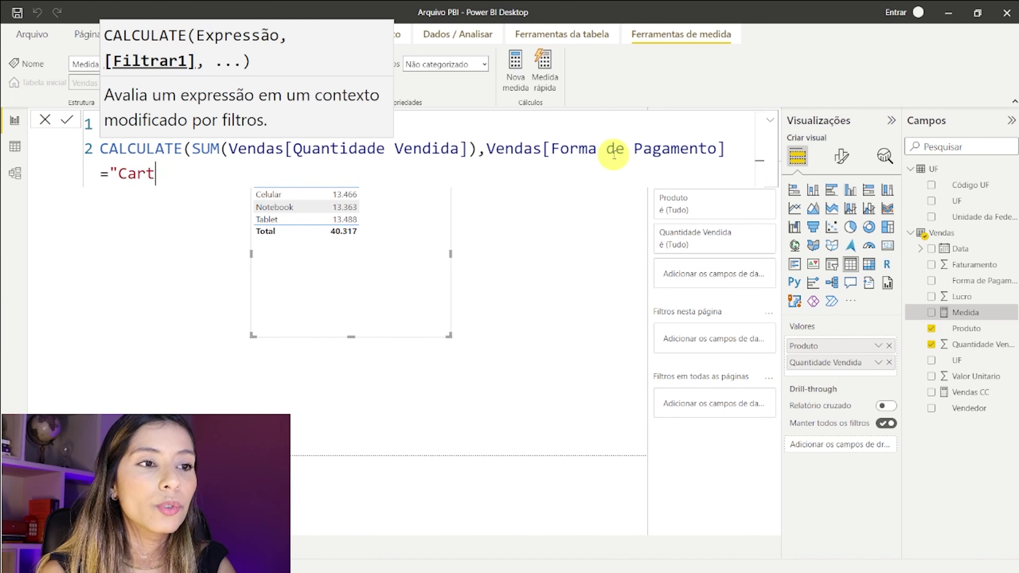
text(ão de)
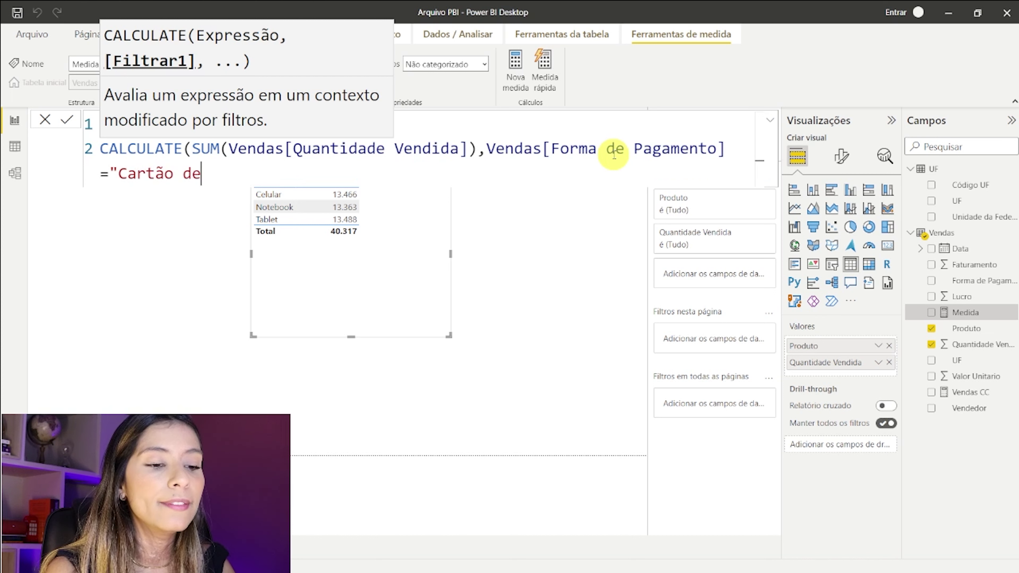
key(BackSpace)
text(édito)
key(BackSpace)
key(BackSpace)
key(BackSpace)
text(ito")
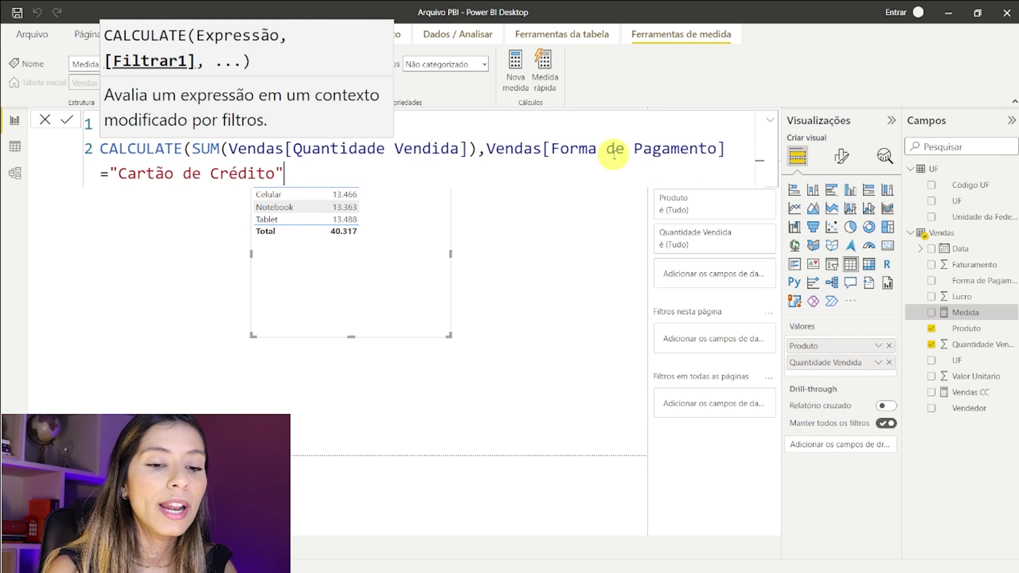
text())
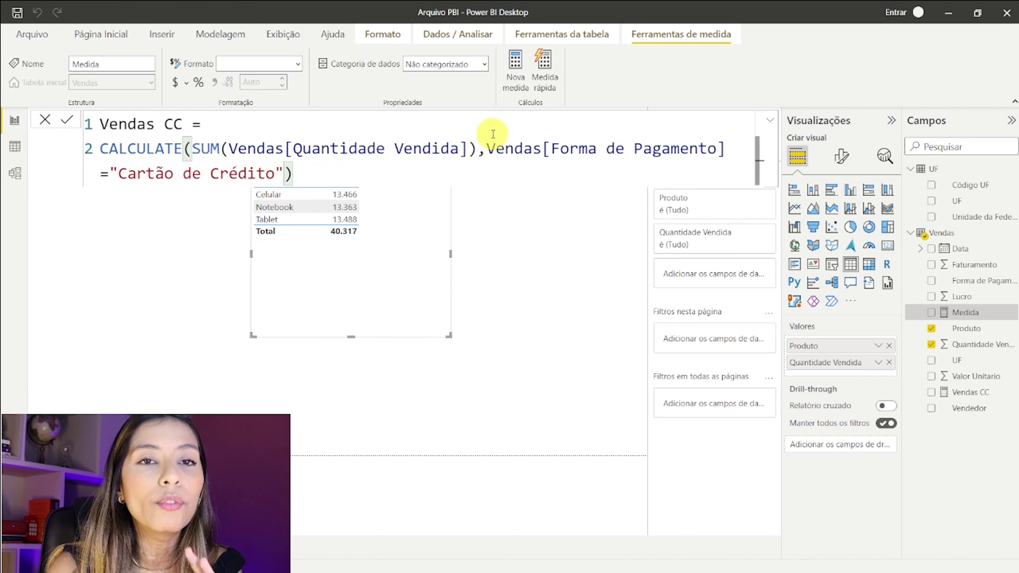
drag(100, 149, 477, 153)
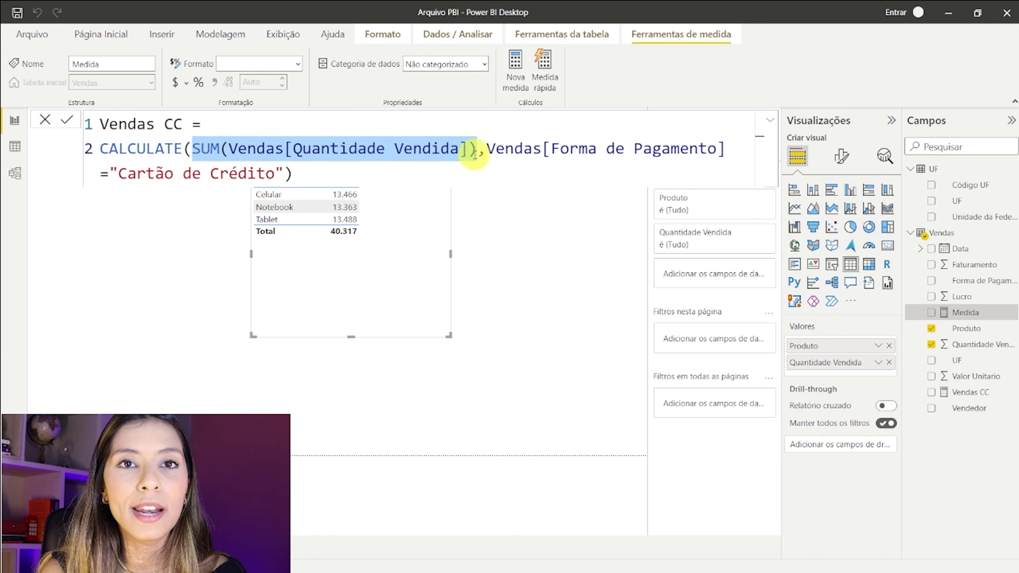
drag(487, 150, 717, 149)
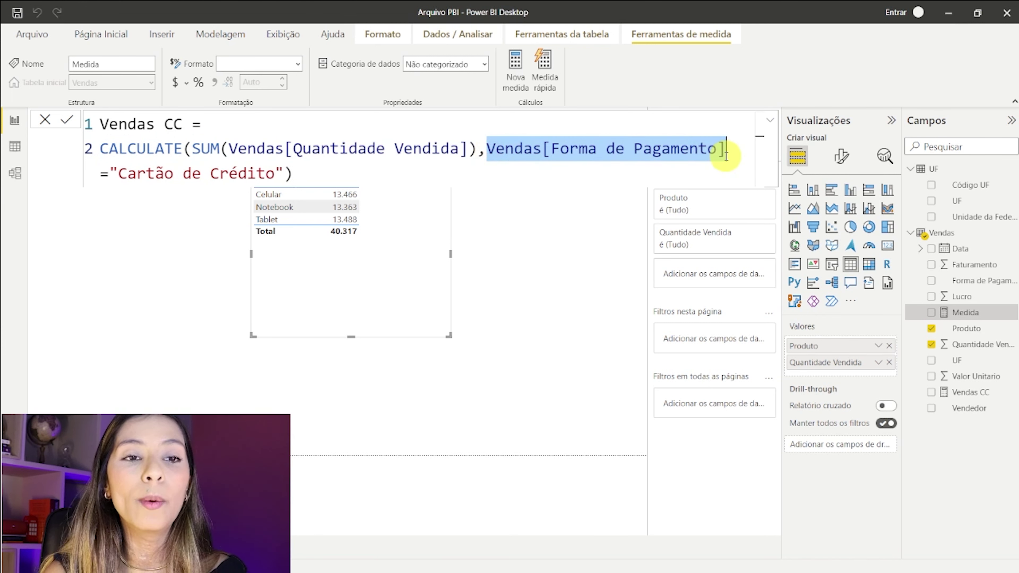
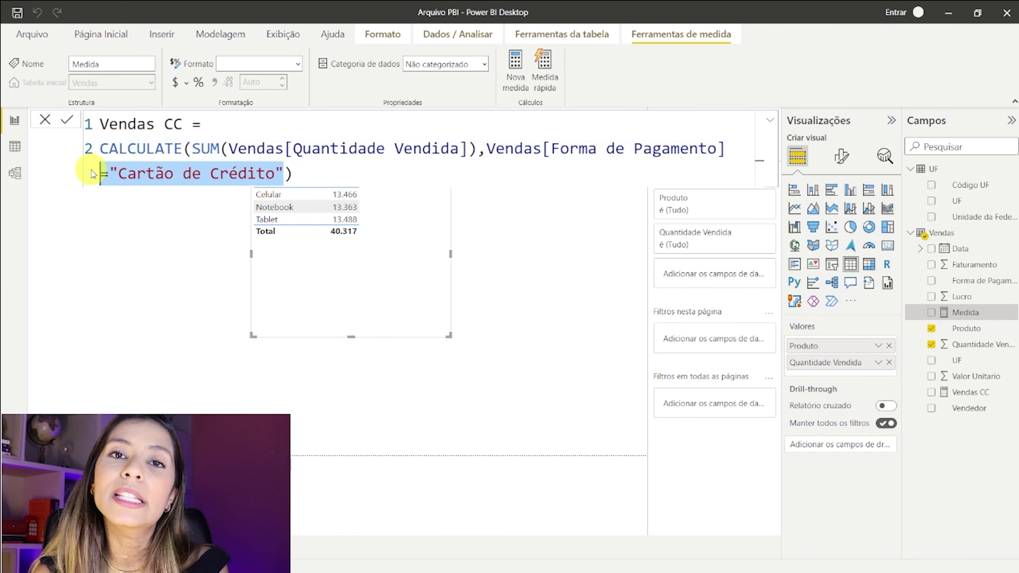
- Commit the Vendas CC measure for Cartão de Crédito sales and deselect the report canvas
key(Return)
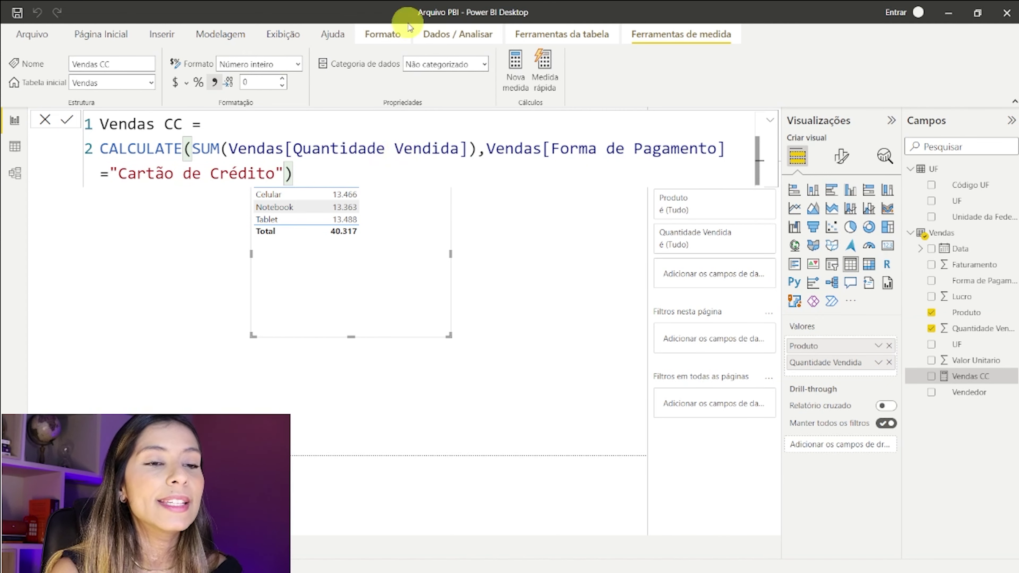
click(523, 247)
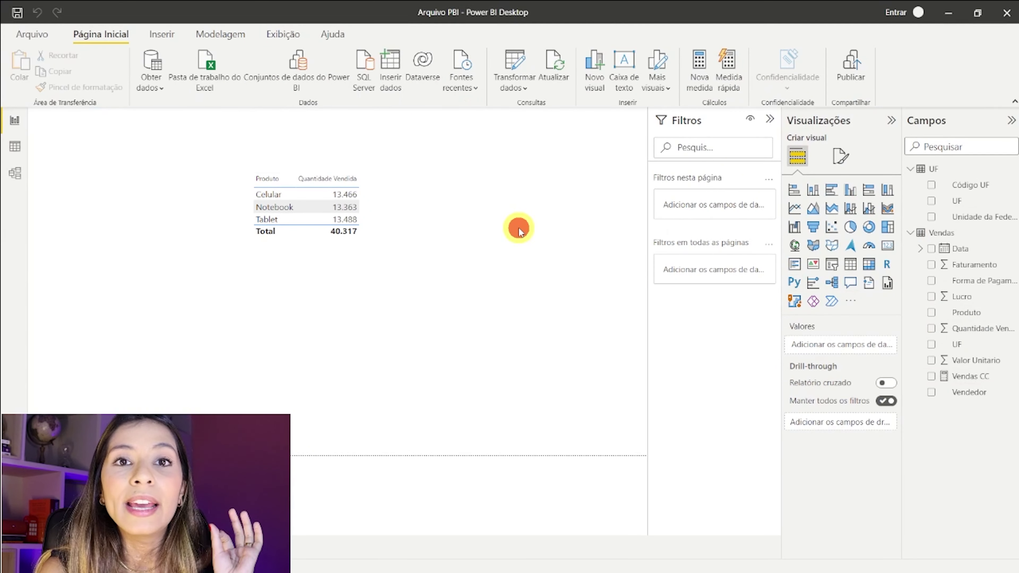
- Add Vendas CC as a product table column (total 30.444) and shorten the table visual
drag(973, 382, 389, 241)
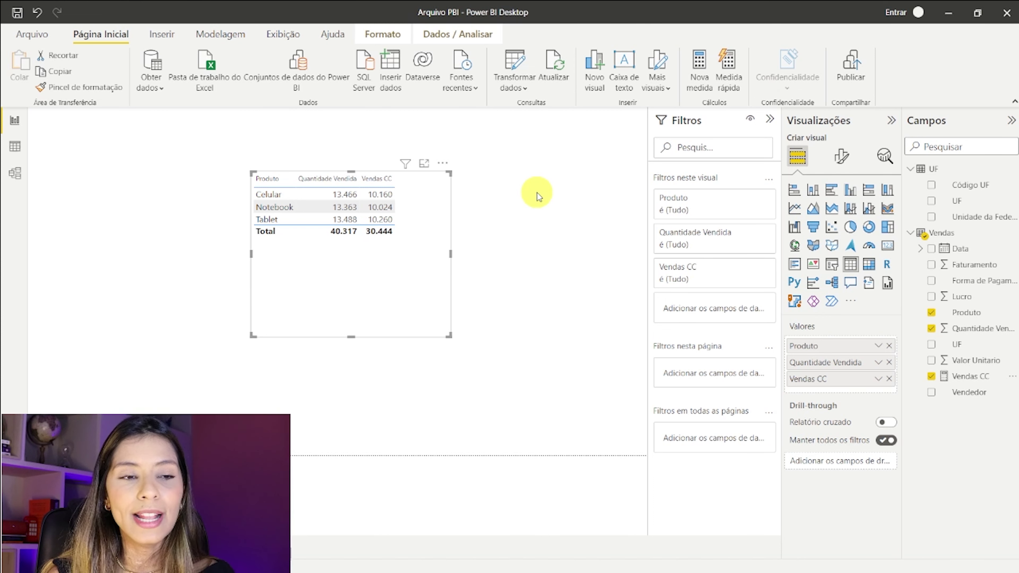
drag(351, 337, 351, 255)
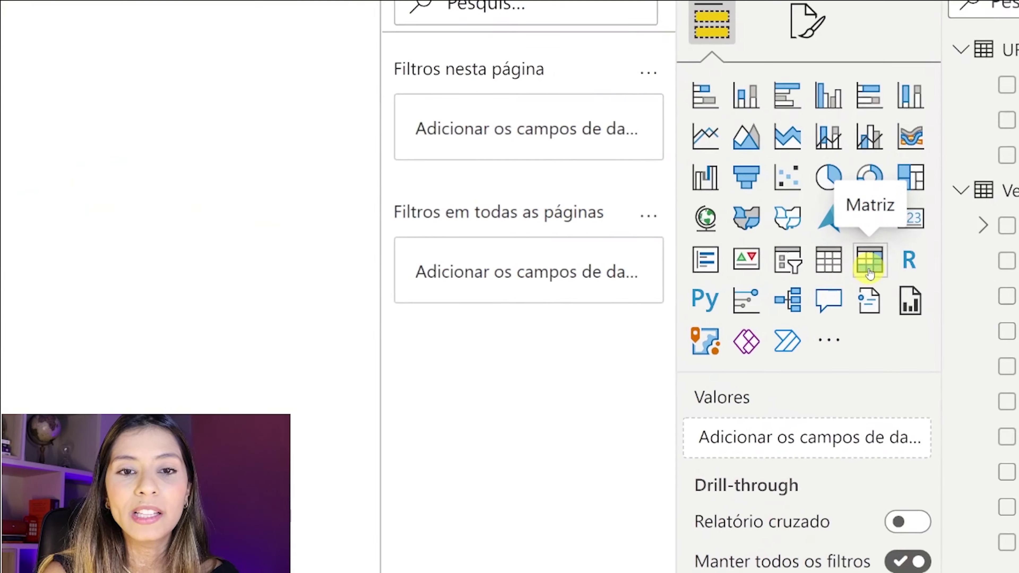
- Place a matrix below the table with Produto rows, Forma de Pagamento columns, Quantidade Vendida values
click(864, 268)
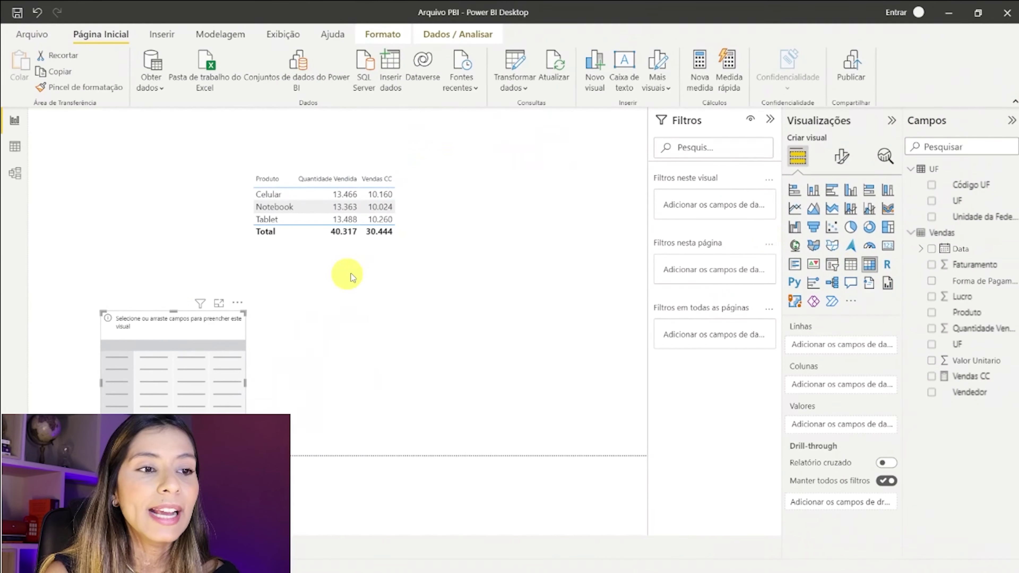
mouse_move(187, 324)
mouse_down()
mouse_move(351, 273)
mouse_move(340, 267)
mouse_up()
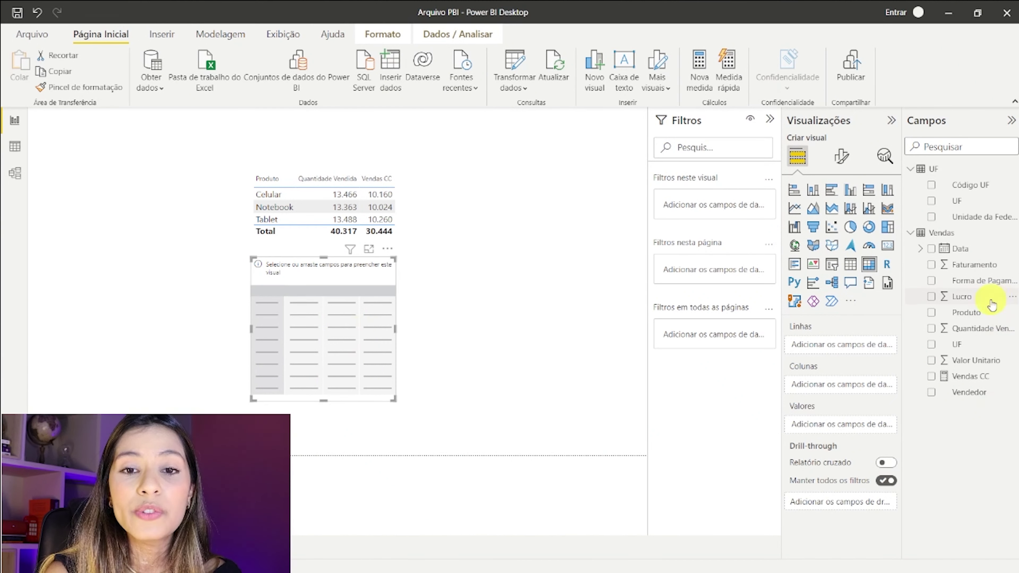
drag(981, 317, 842, 346)
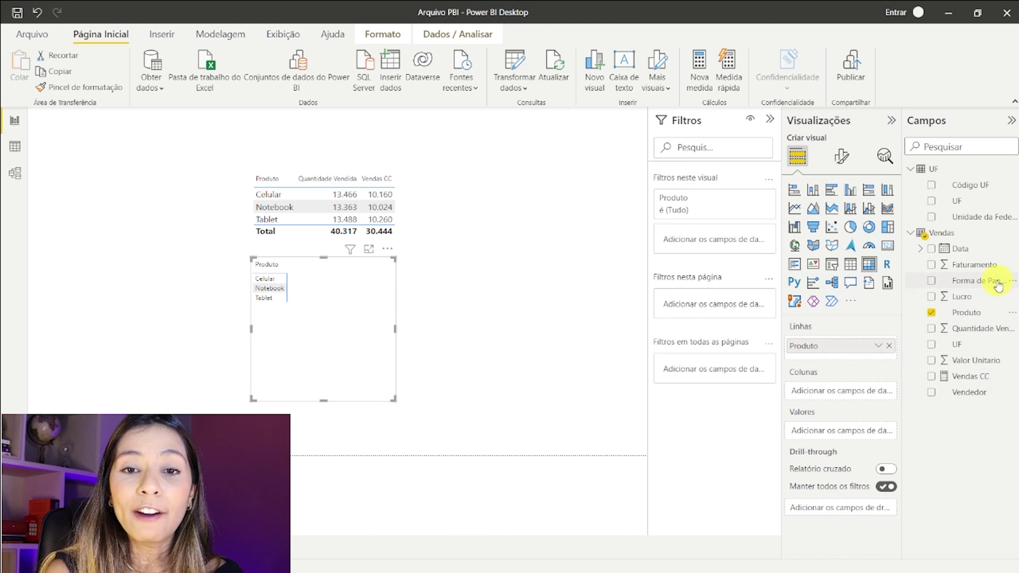
drag(1001, 281, 866, 395)
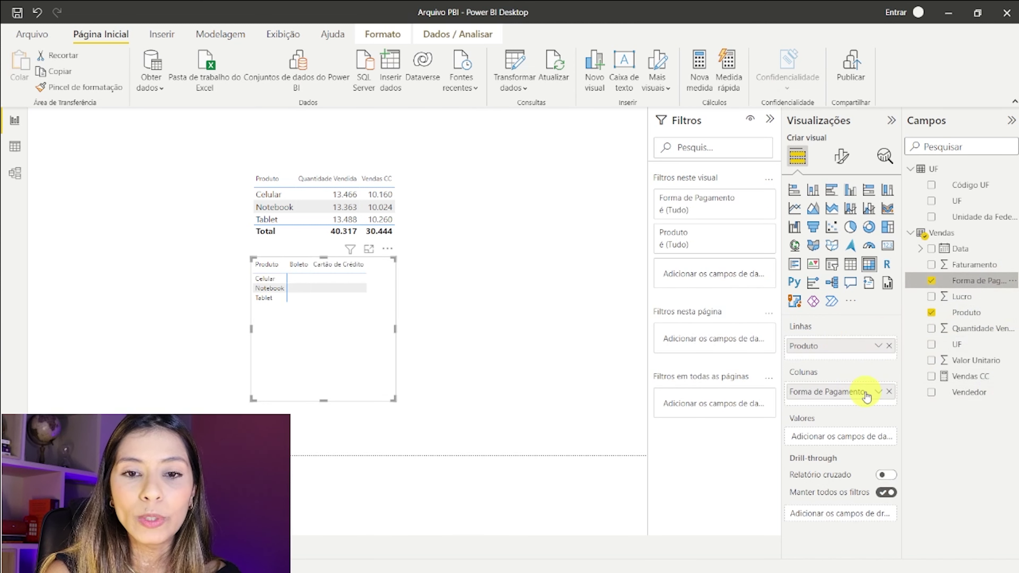
mouse_move(994, 329)
mouse_down()
mouse_move(898, 436)
mouse_move(879, 436)
mouse_up()
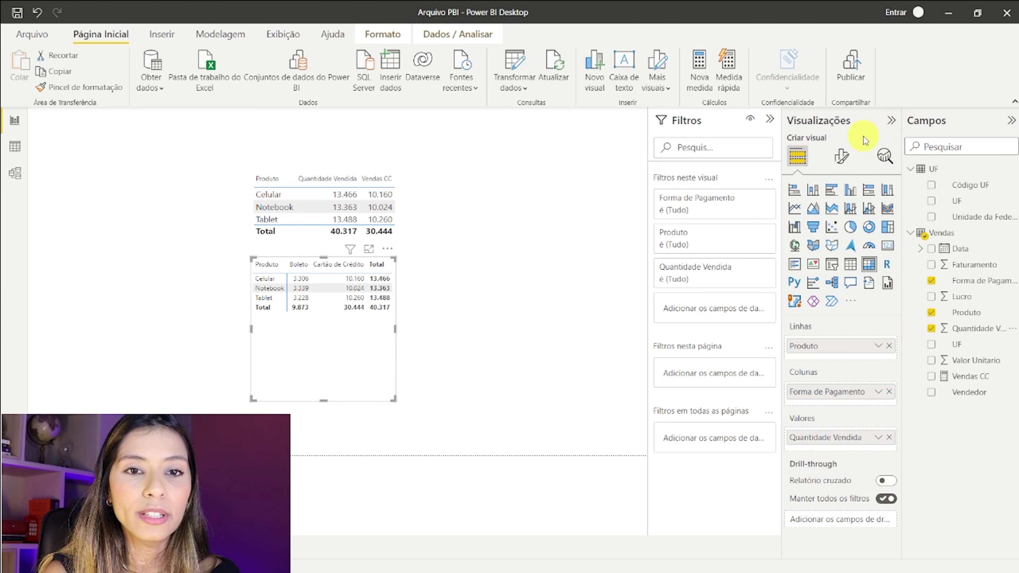
click(841, 156)
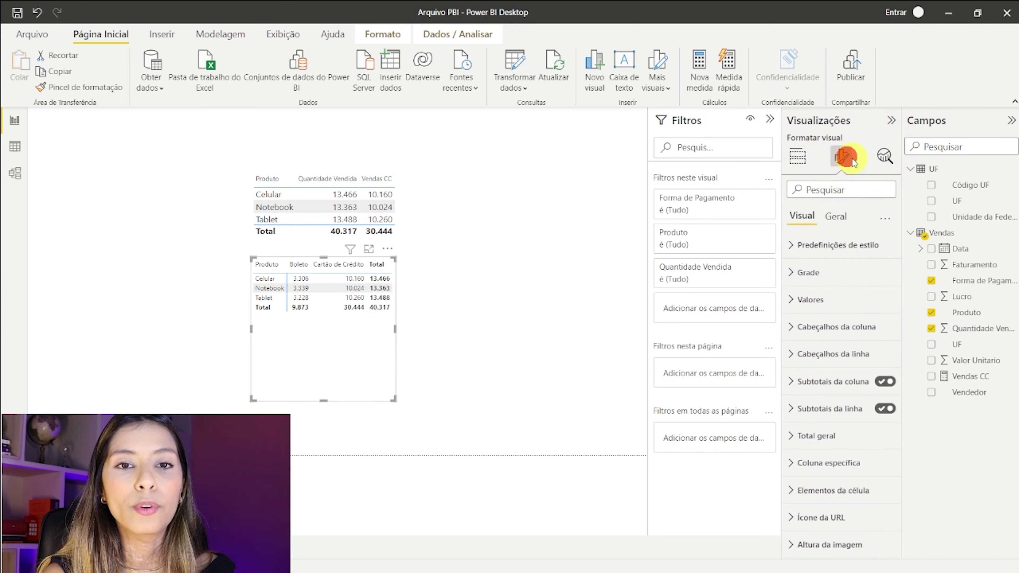
- Raise the matrix values font size to 14
click(811, 300)
click(888, 357)
click(888, 357)
click(888, 356)
click(888, 357)
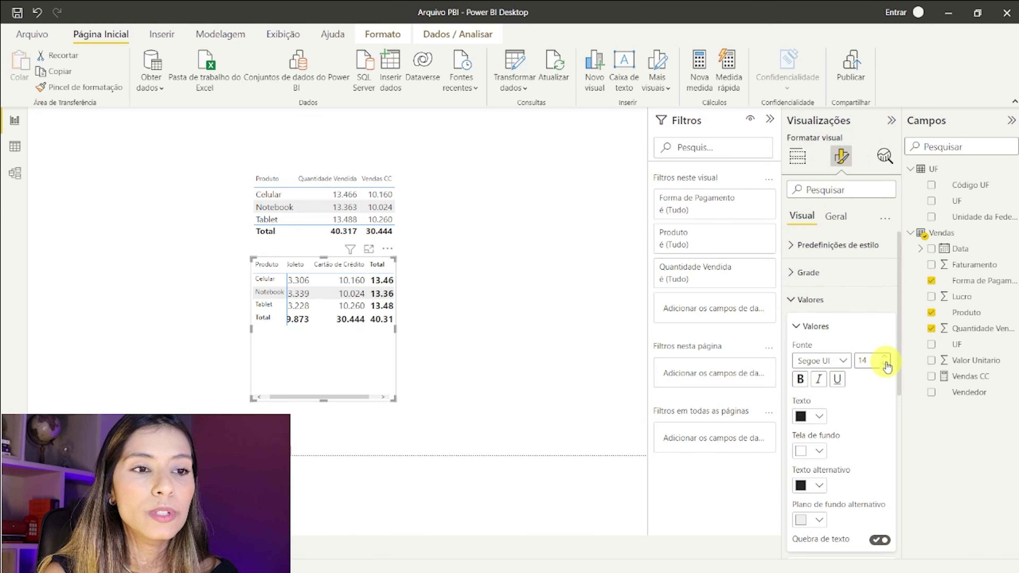
- Widen the matrix so every column and total displays in full
click(405, 218)
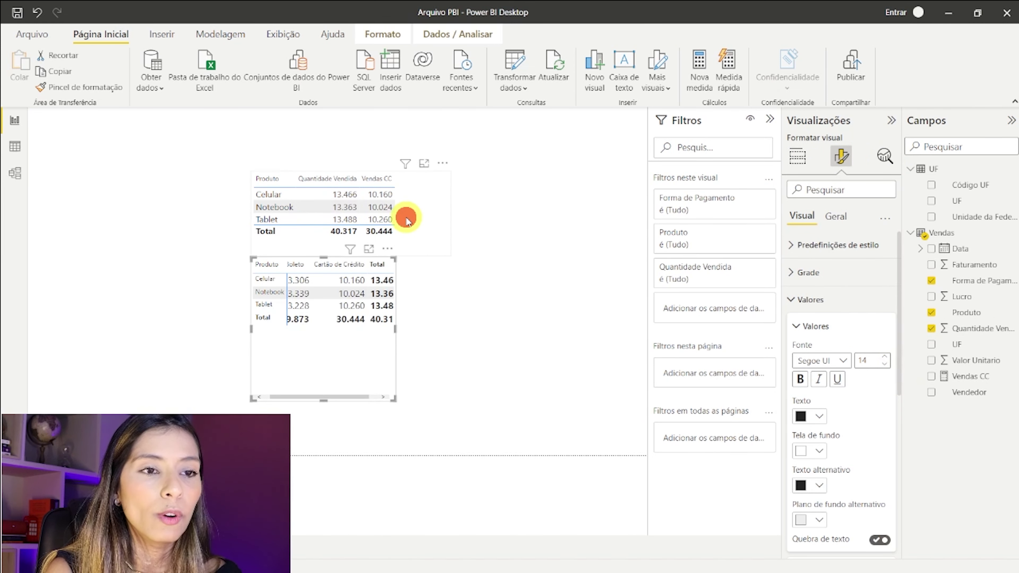
click(567, 246)
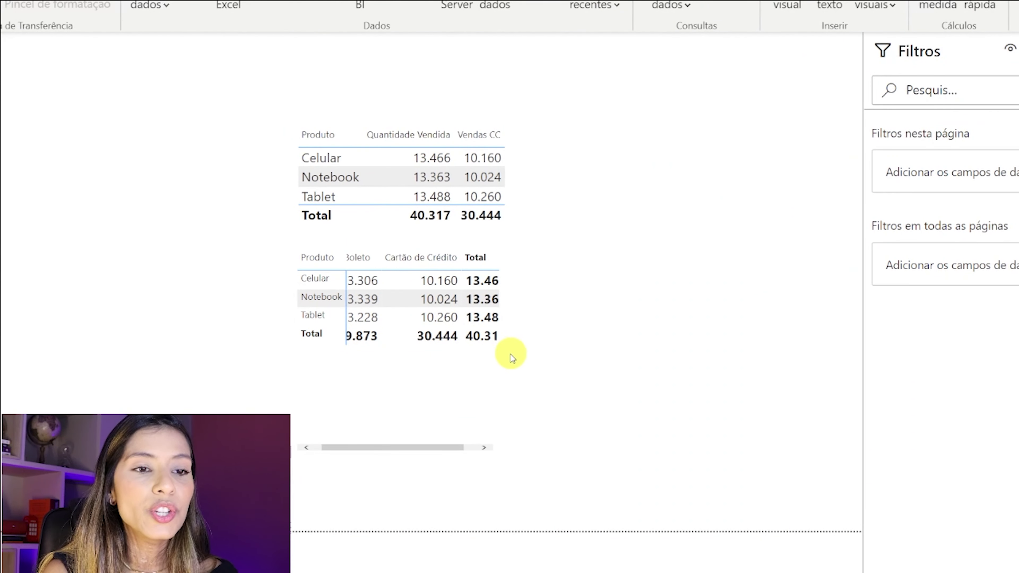
click(495, 357)
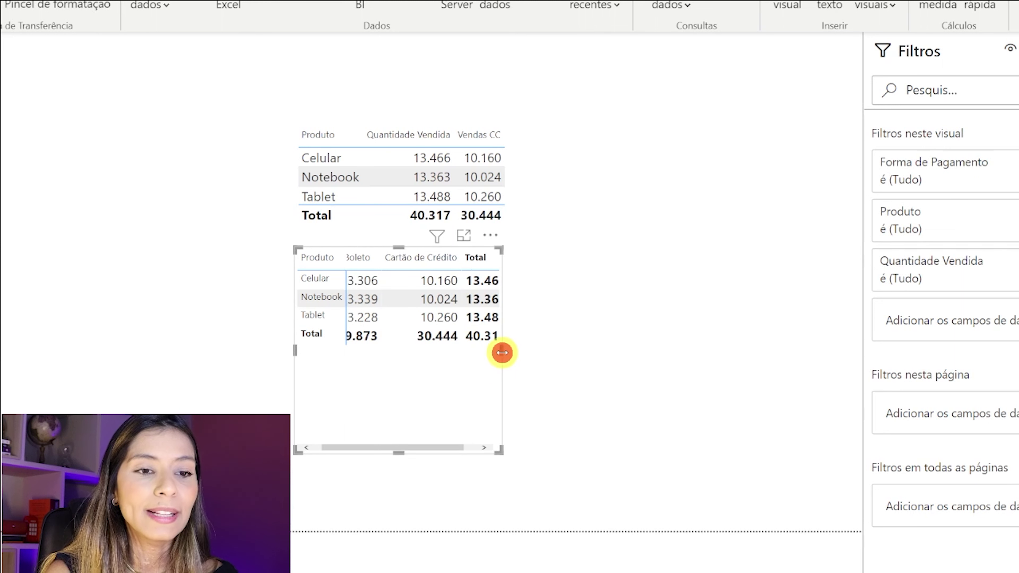
drag(502, 353, 603, 348)
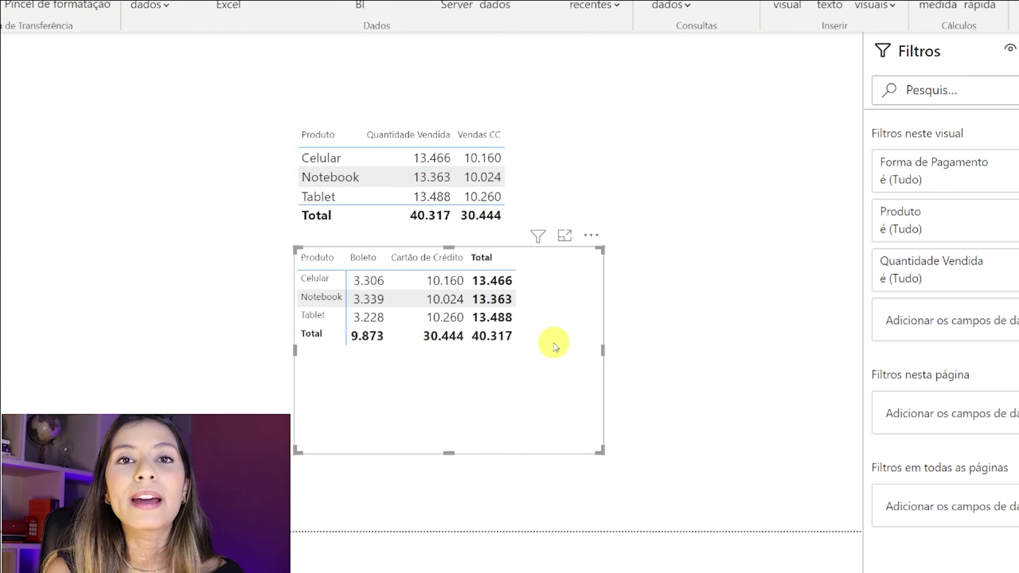
click(552, 359)
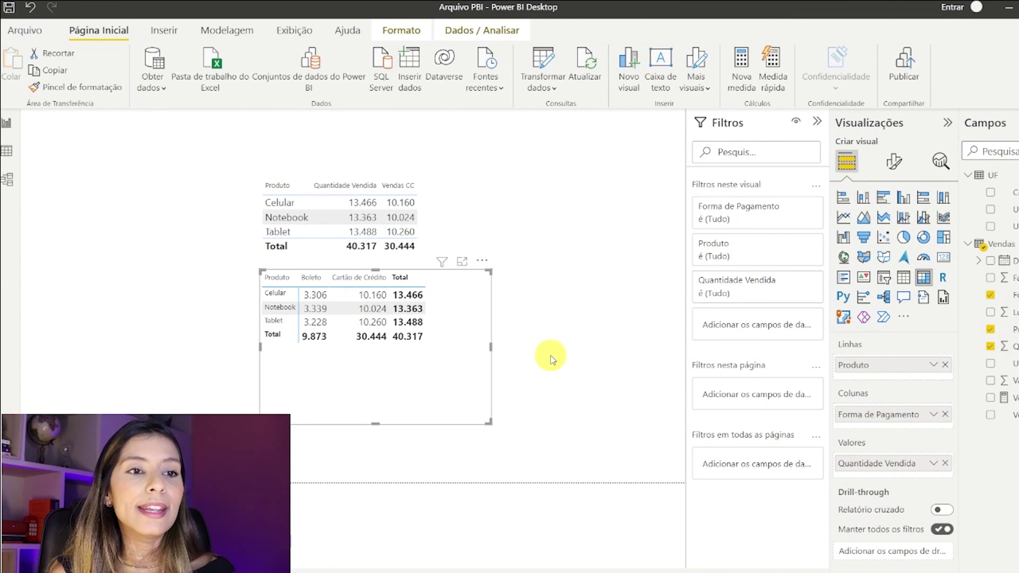
key(Delete)
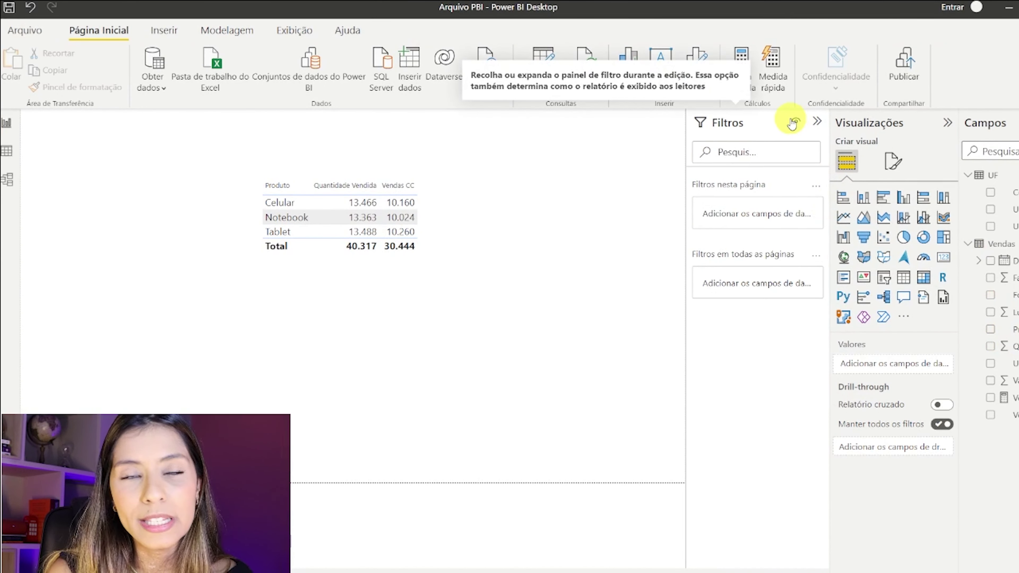
click(416, 284)
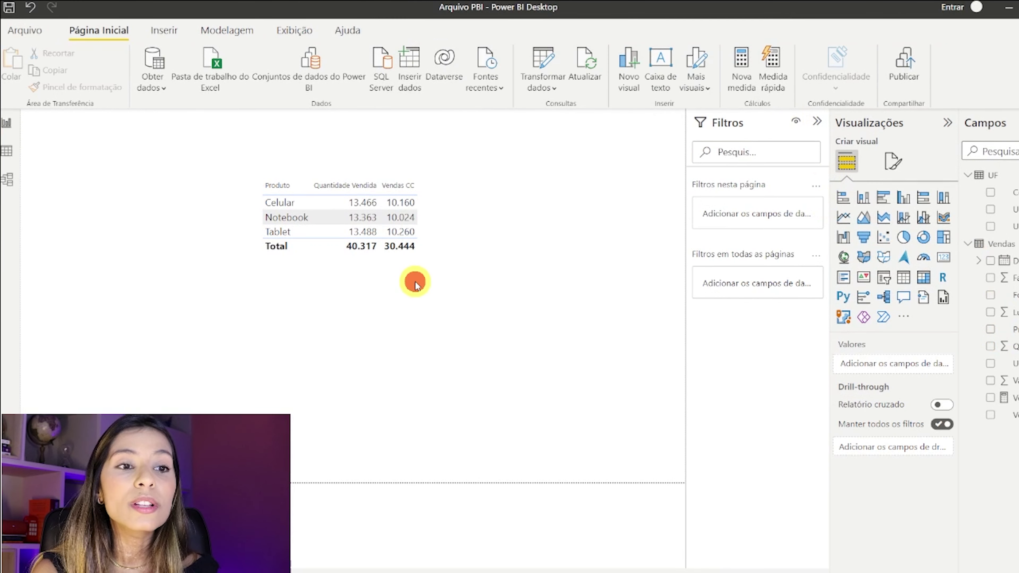
click(410, 265)
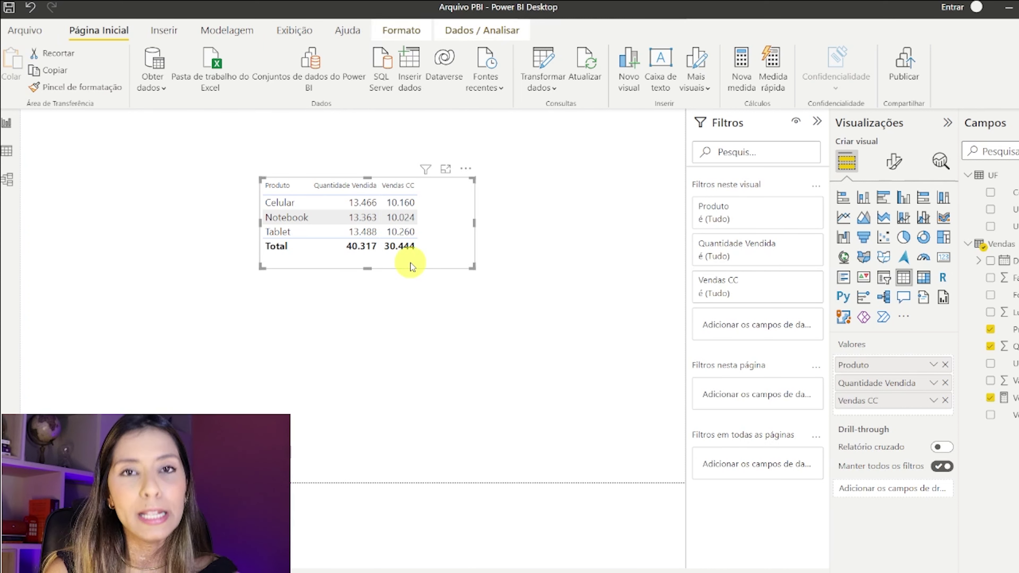
click(450, 228)
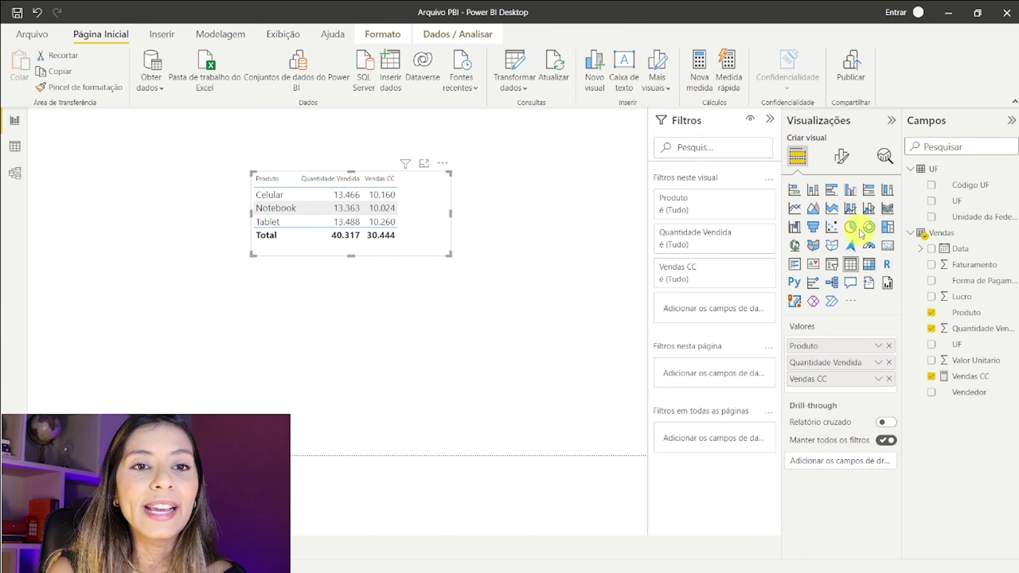
right_click(975, 257)
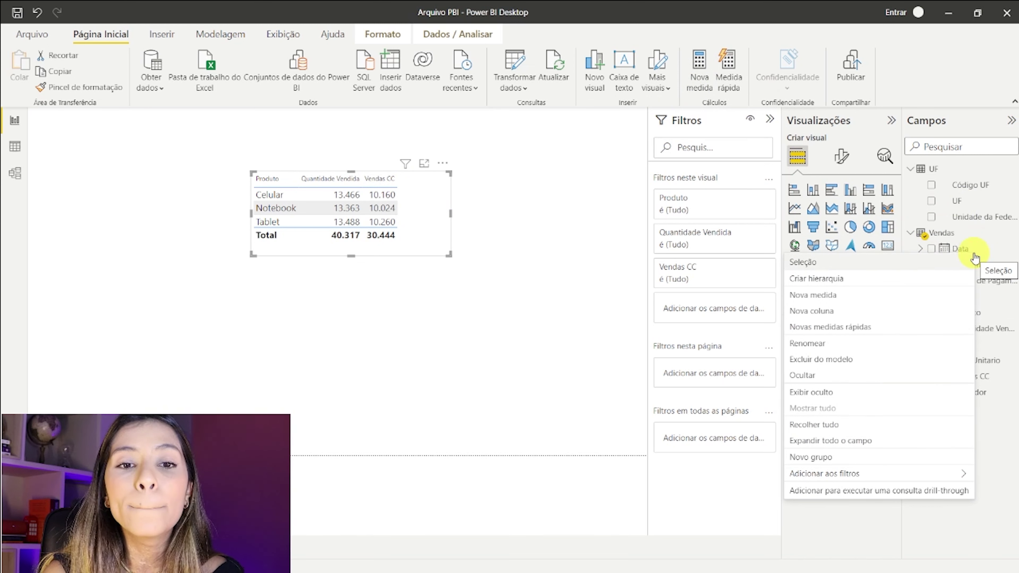
- Create a new Vendas measure: % Vendas CC = Vendas[Vendas CC]/SUM(Vendas[Quantidade Vendida])
click(823, 295)
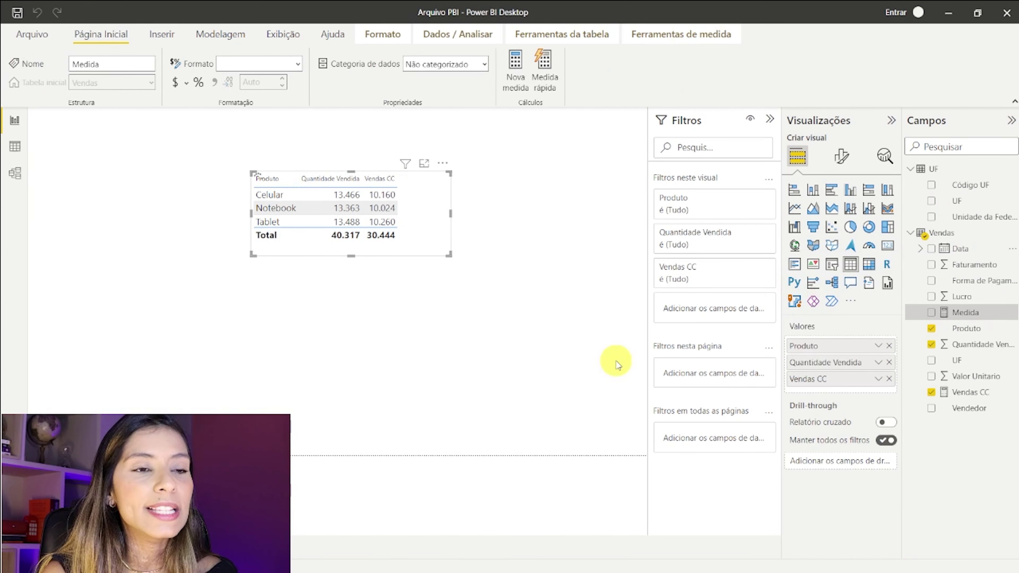
double_click(141, 123)
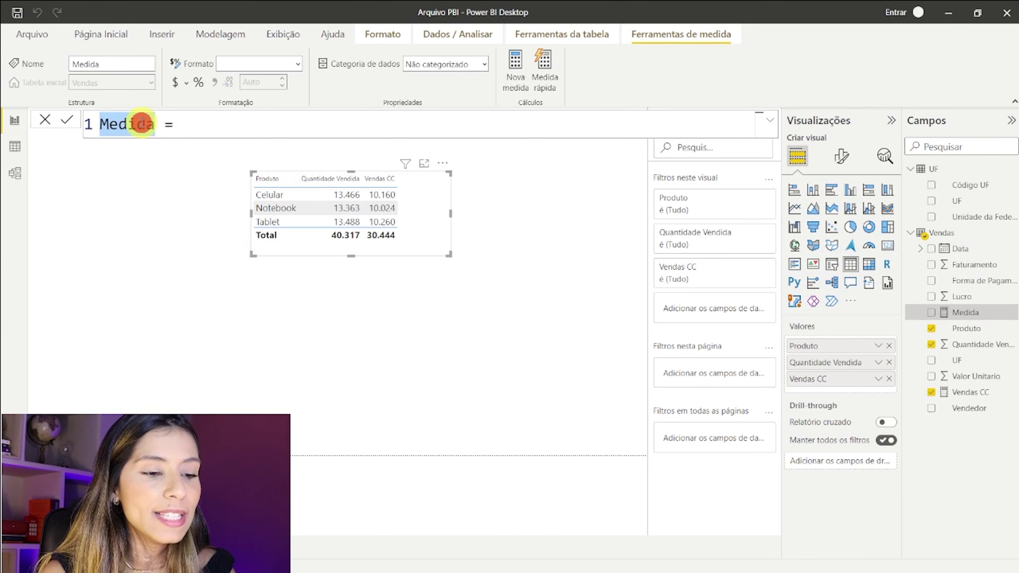
text(% Vendas CC)
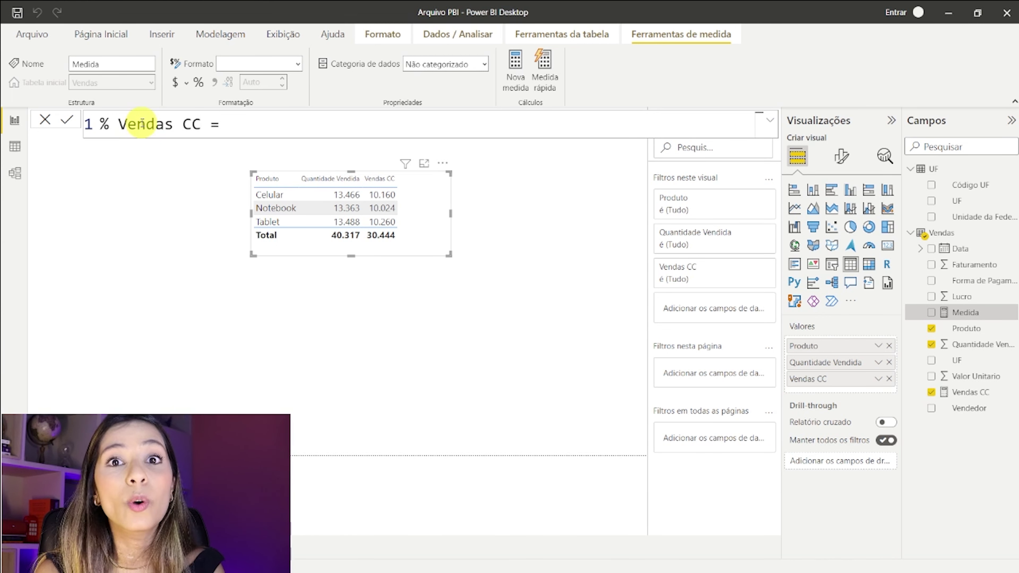
click(235, 121)
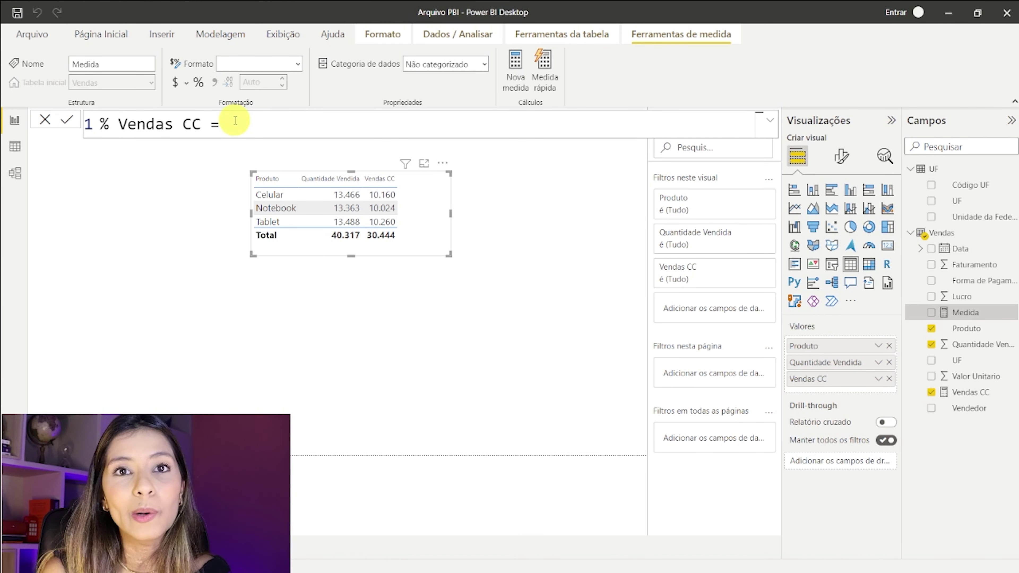
text(VE)
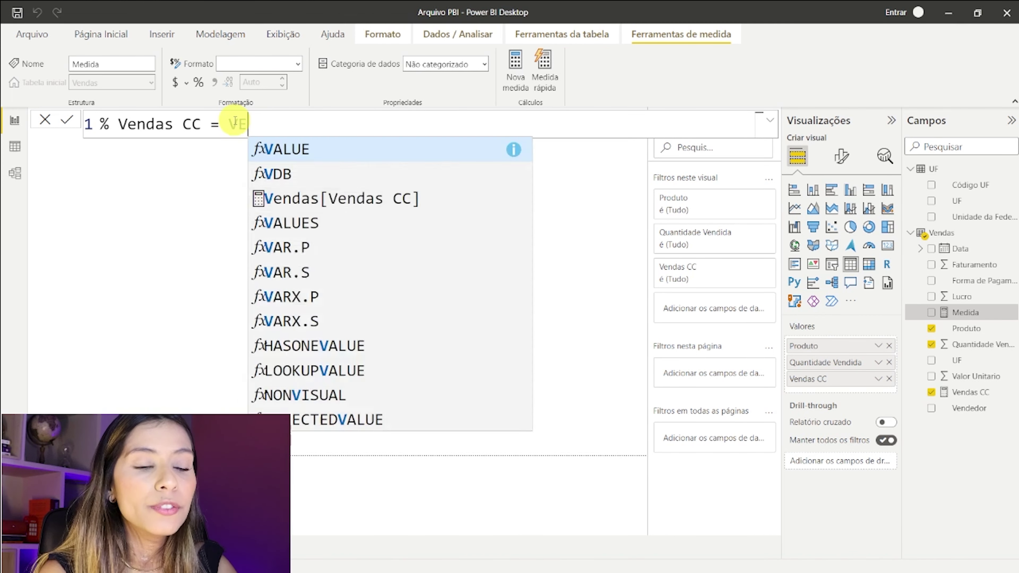
text(ND)
click(402, 153)
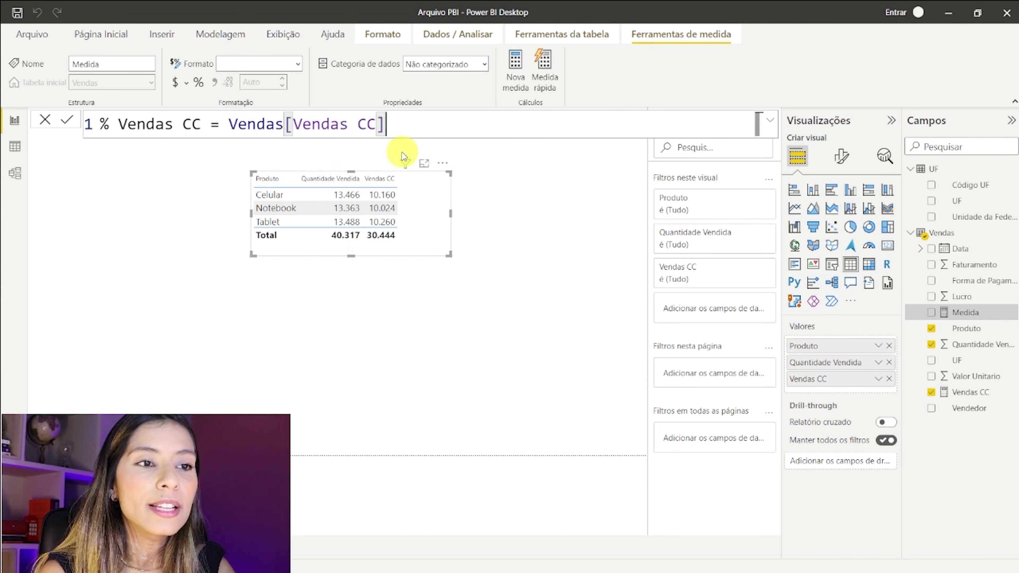
text(/)
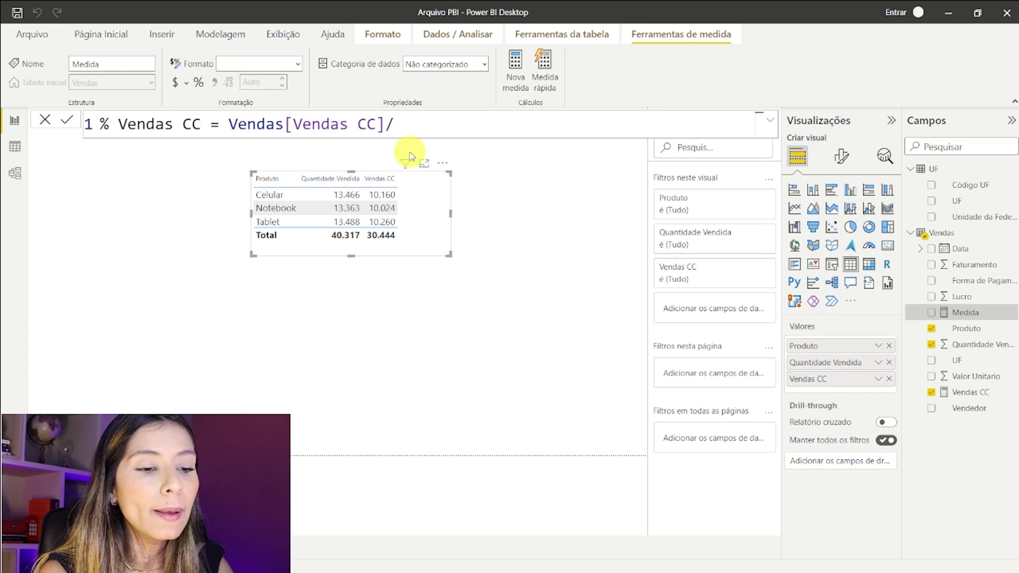
text(SUM(QUA)
key(Tab)
text())
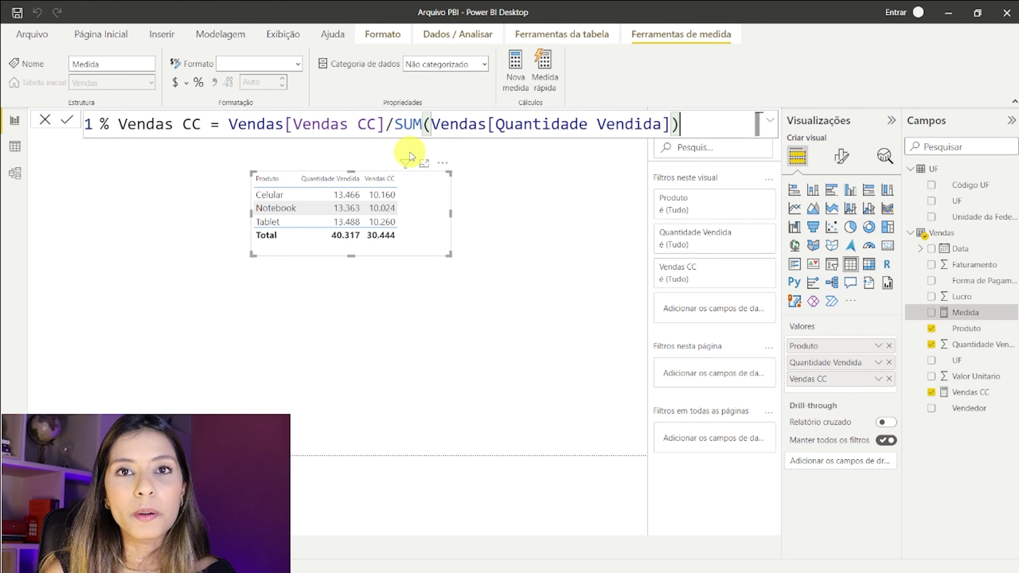
- Commit % Vendas CC, add it as a table column (0,75–0,76), and widen the table
drag(228, 124, 397, 124)
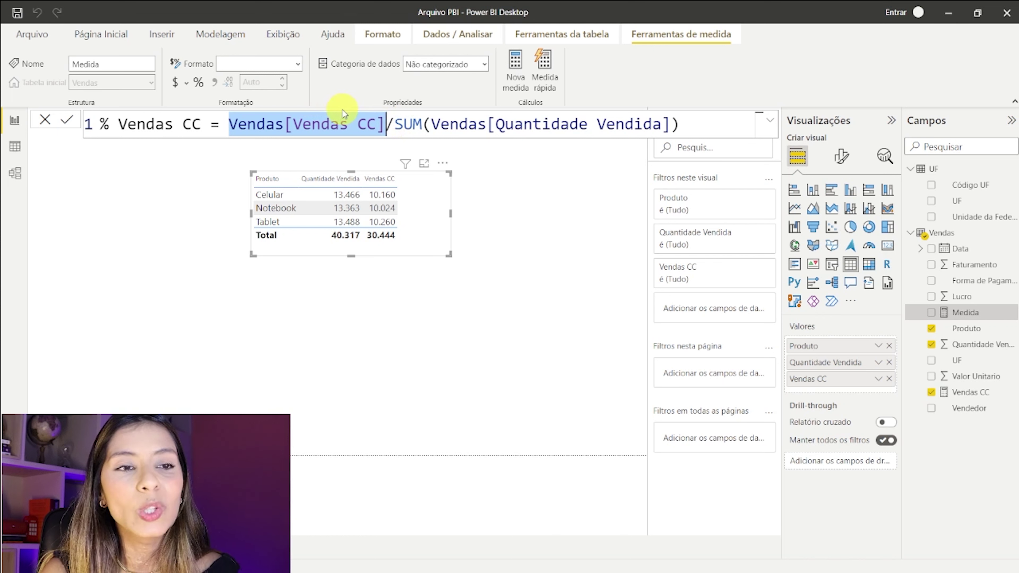
drag(395, 125, 764, 129)
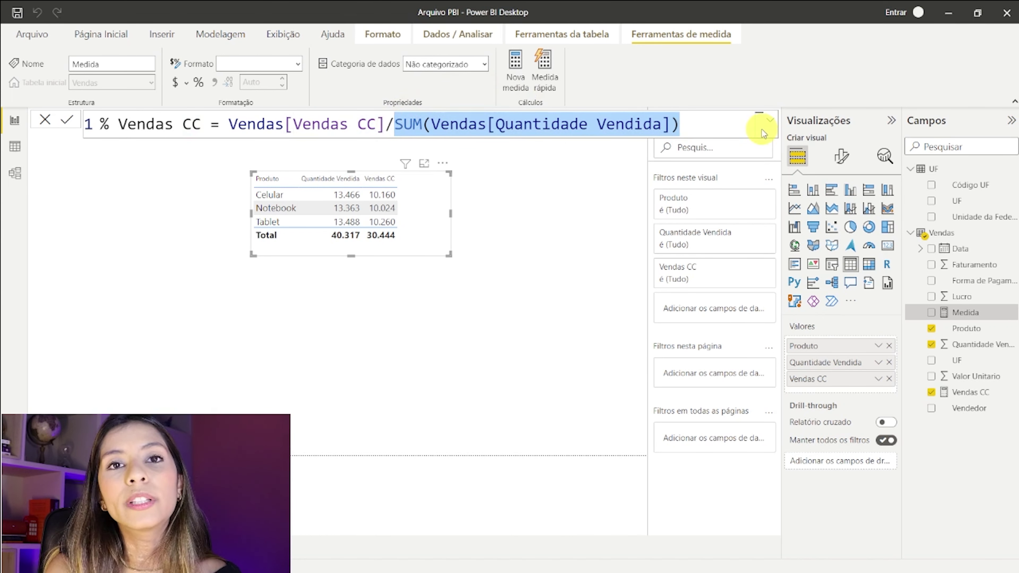
click(660, 106)
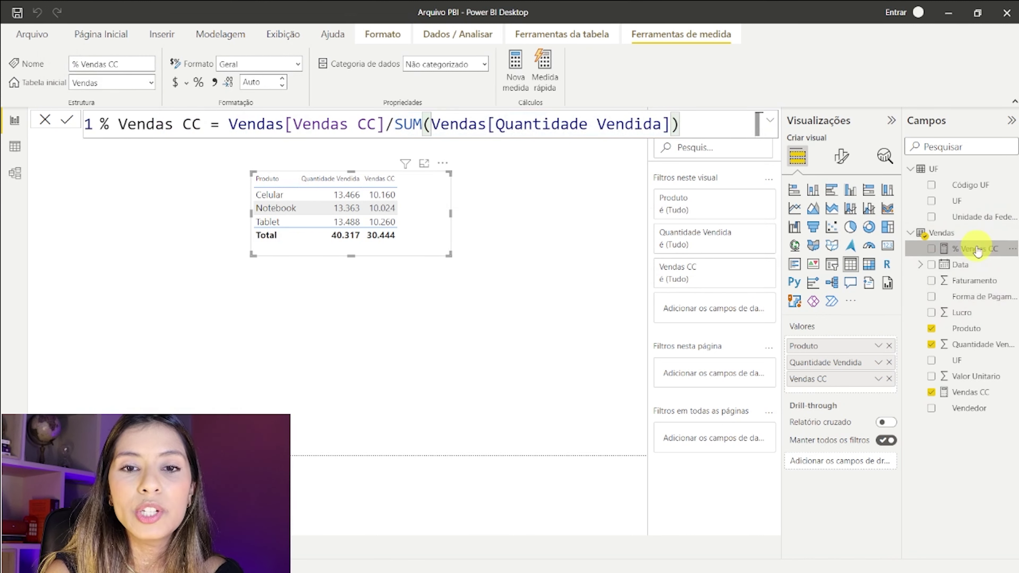
drag(979, 250, 433, 212)
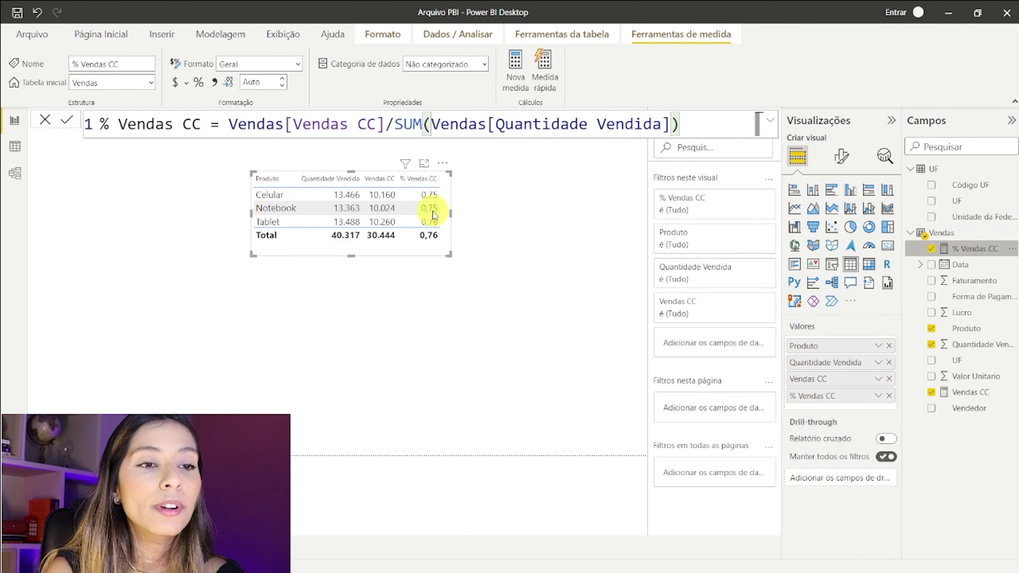
drag(450, 214, 495, 217)
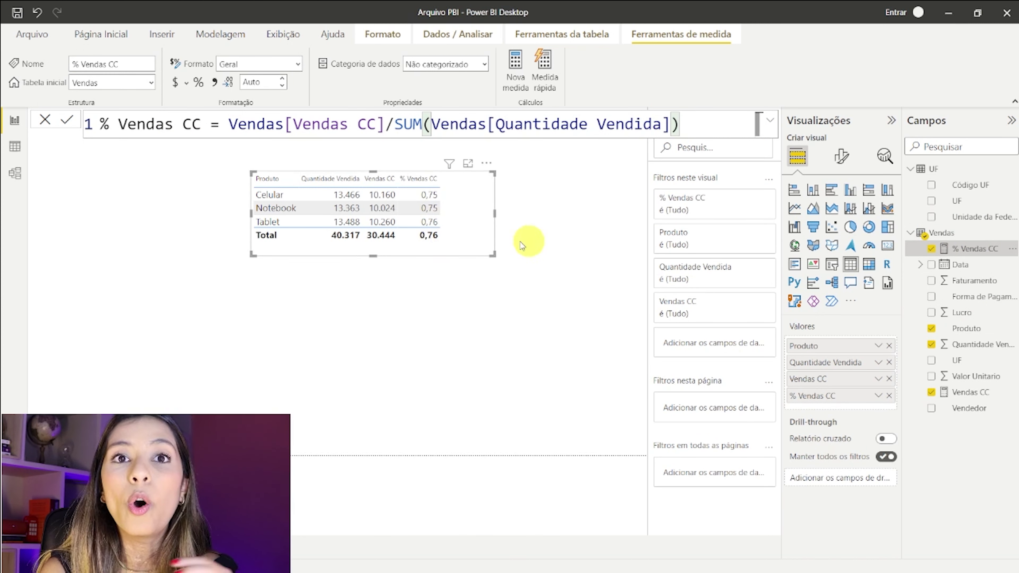
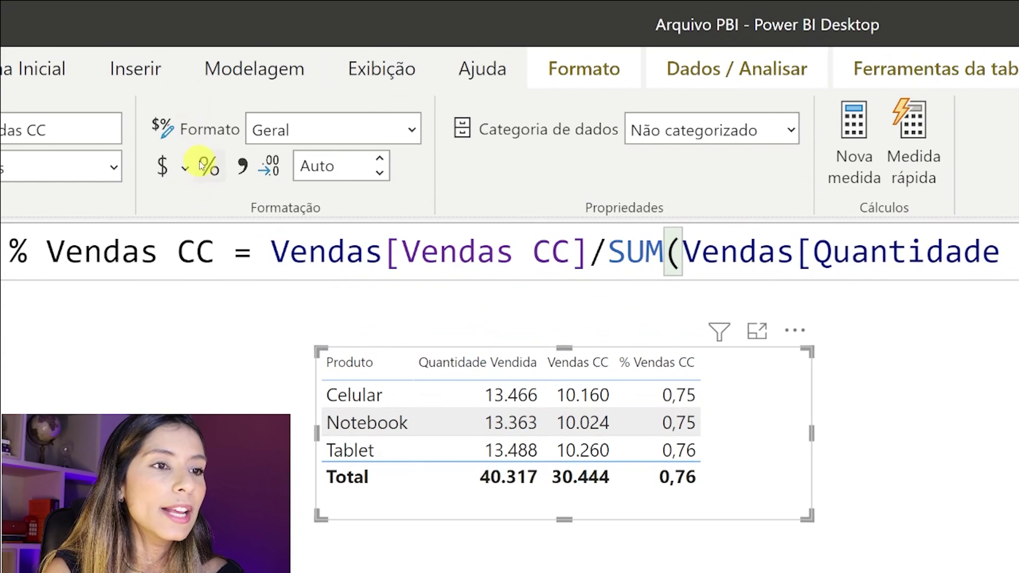
- Format % Vendas CC as a percentage with 2 decimals and mark the formula text after '='
click(204, 169)
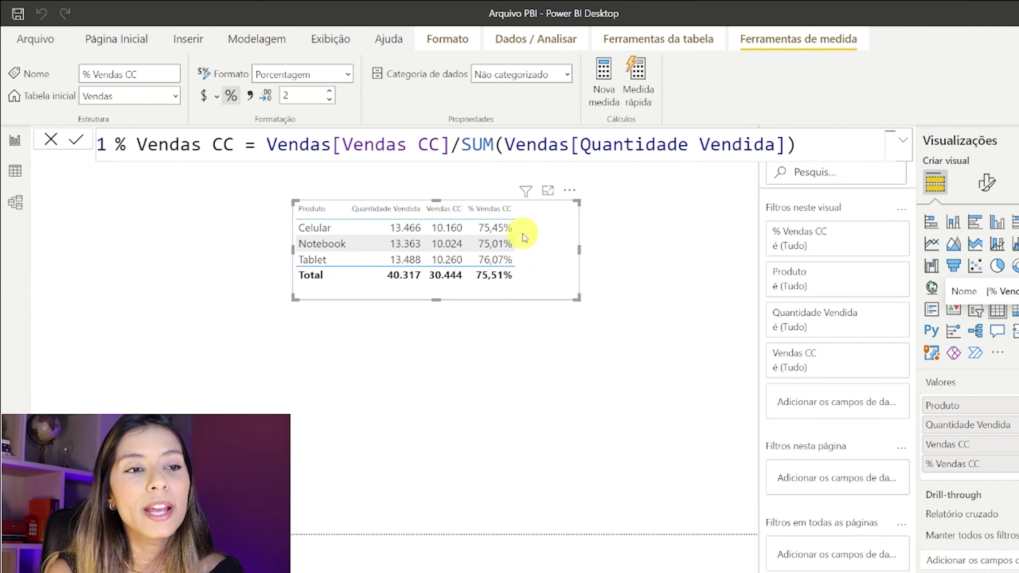
drag(268, 144, 450, 143)
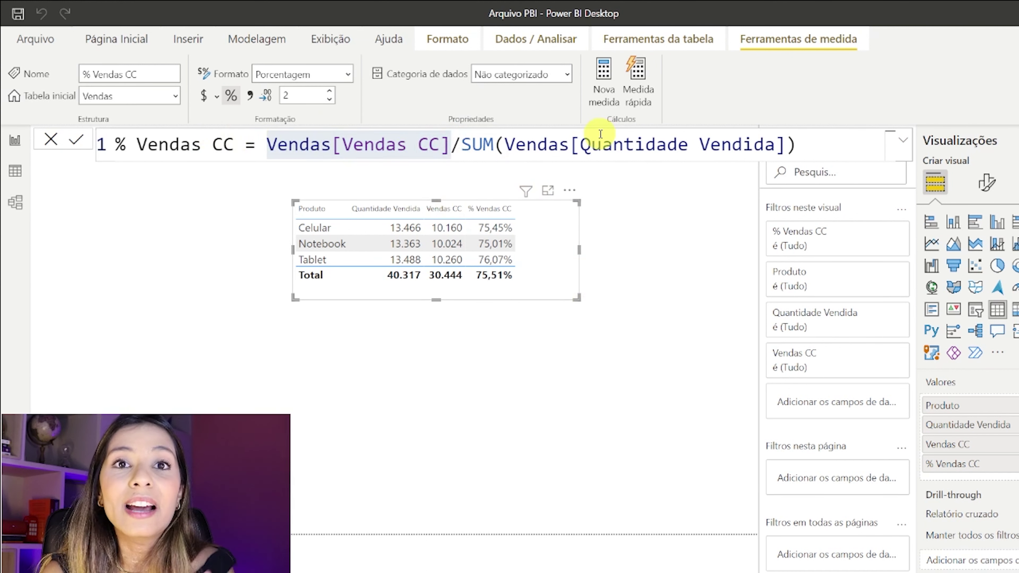
click(257, 143)
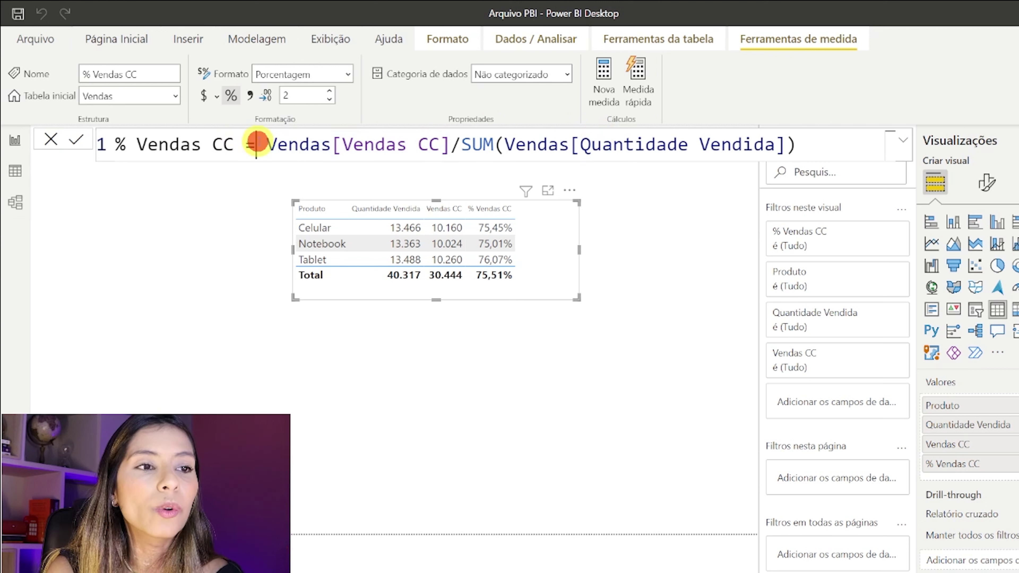
- Replace the old division after '=' with DIVIDE( on a new second line
shift+click(827, 144)
key(BackSpace)
key(shift+Return)
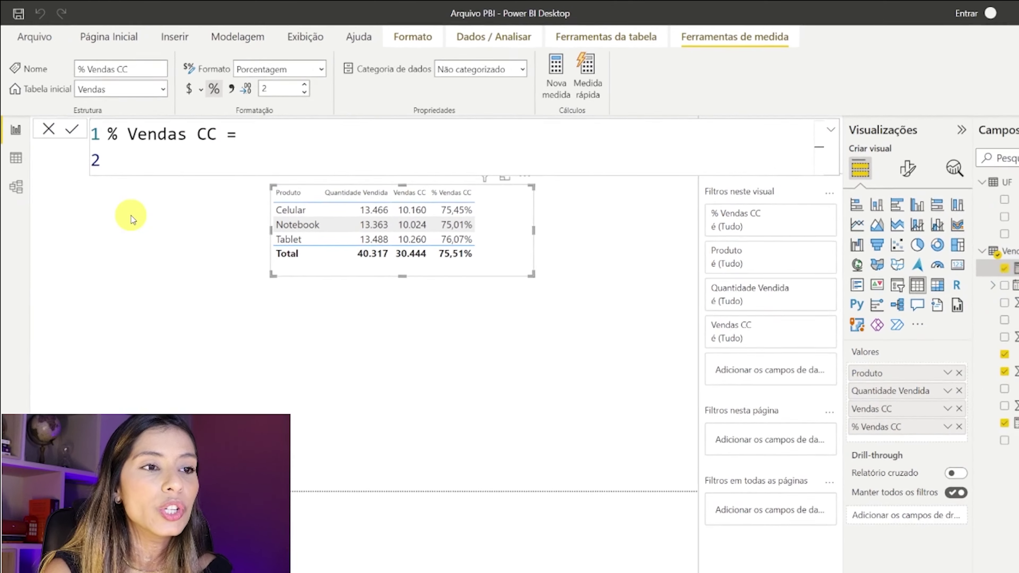
text(di)
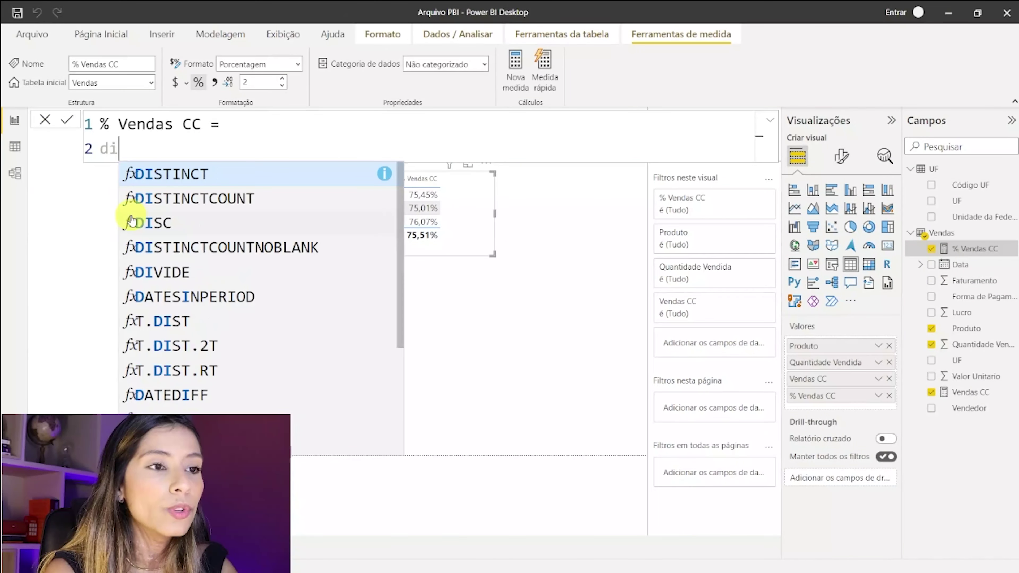
key(BackSpace)
key(BackSpace)
text(DIVIDE)
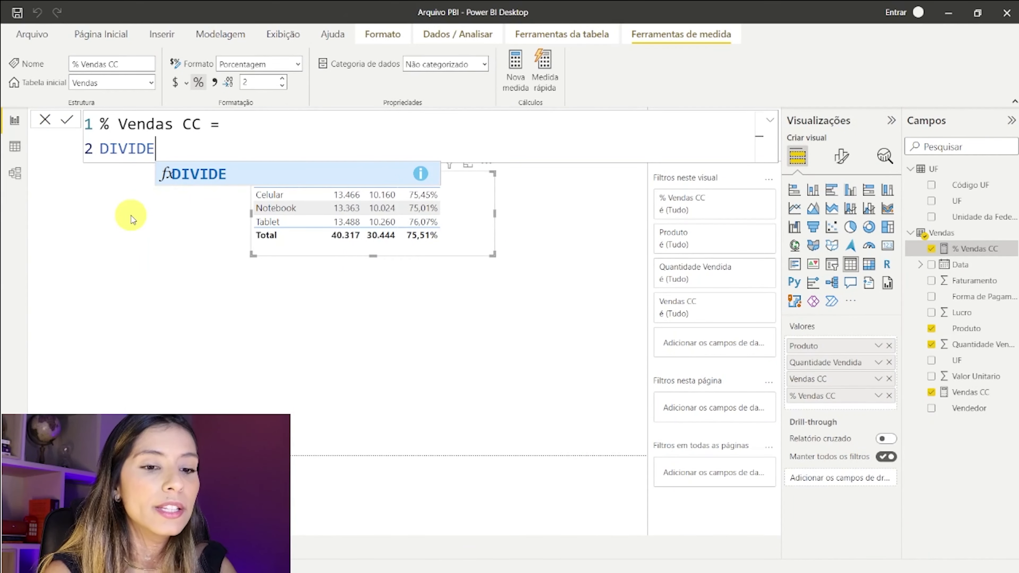
text(()
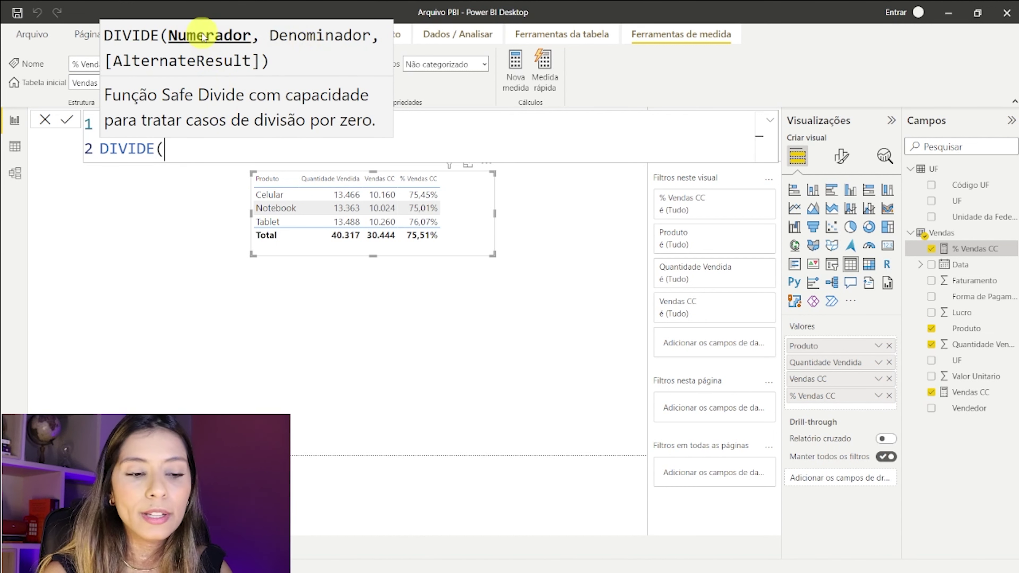
- Enter Vendas[Vendas CC] and SUM(Vendas[Quantidade Vendida]) as the DIVIDE arguments, followed by a comma
text(VEND)
key(Tab)
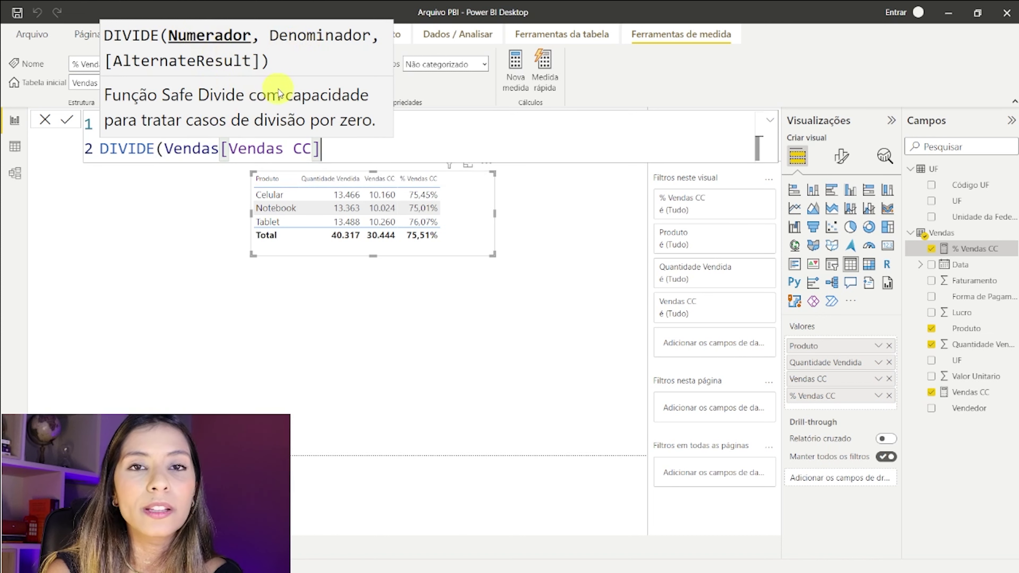
text(,)
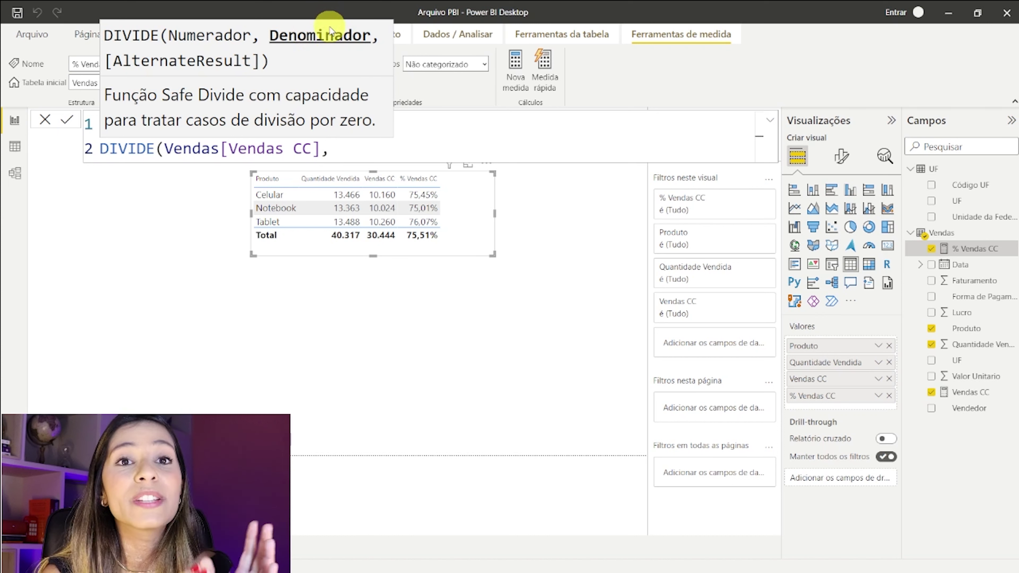
text(SU)
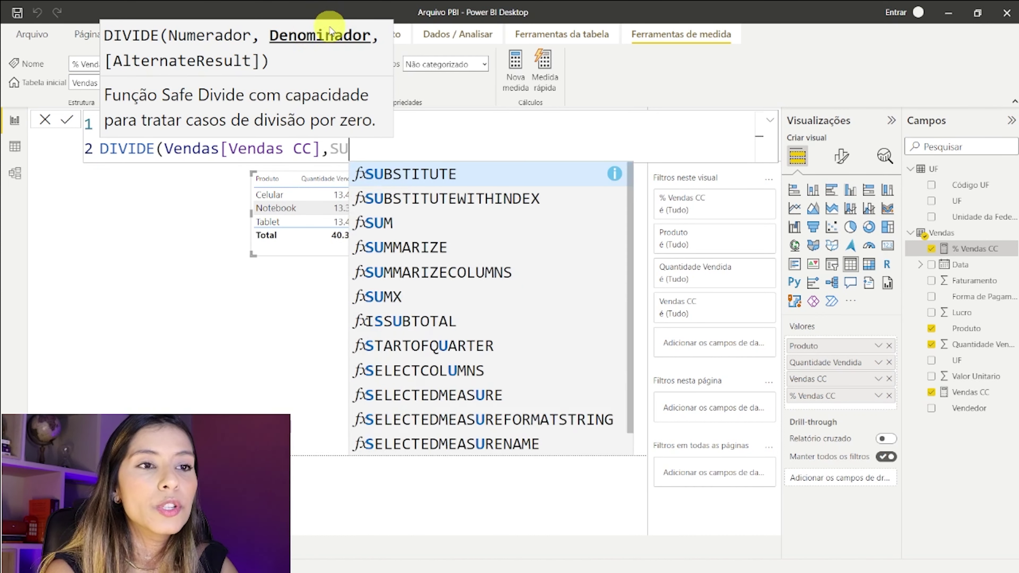
text(M()
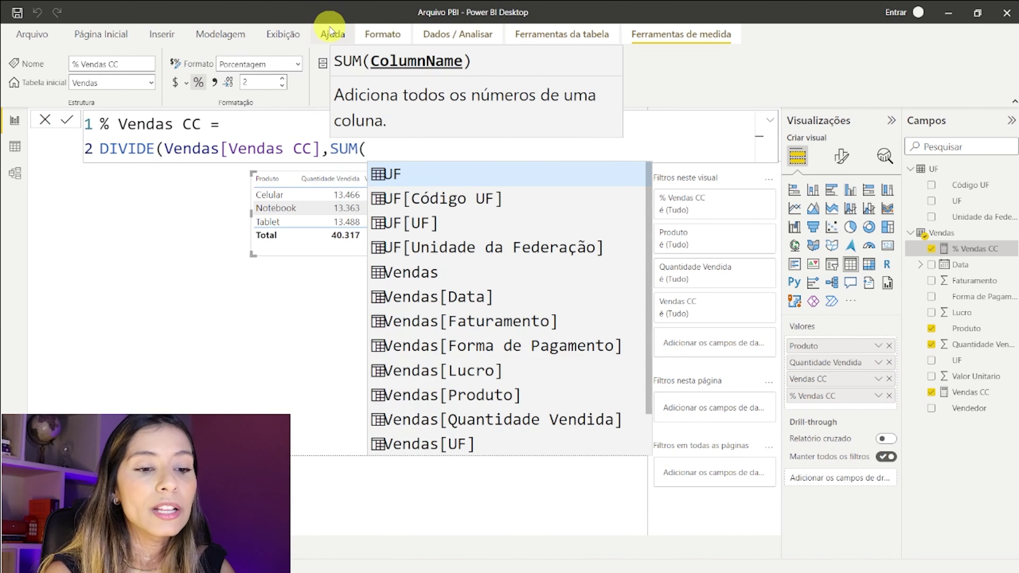
text(QUANT)
key(Tab)
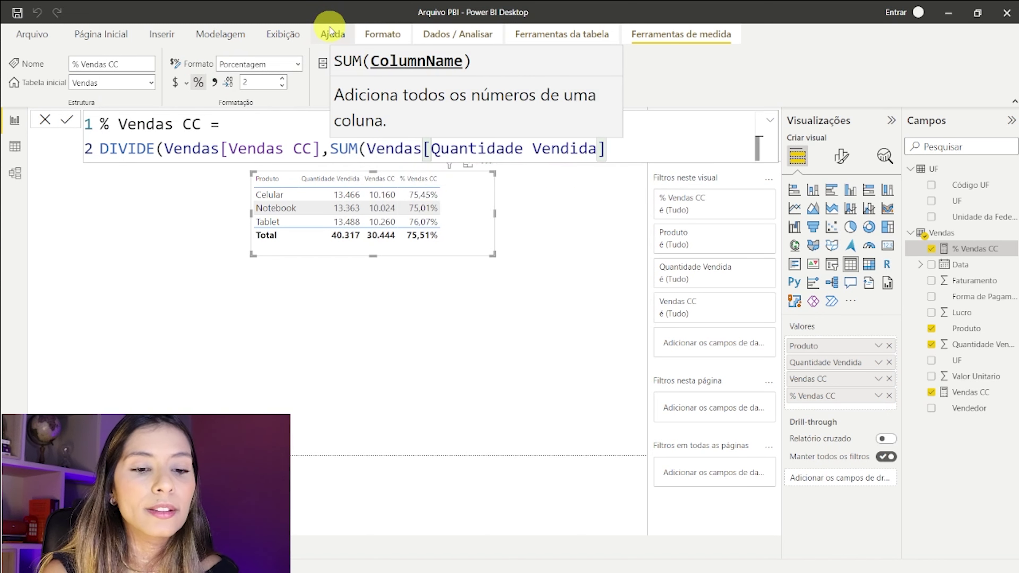
text())
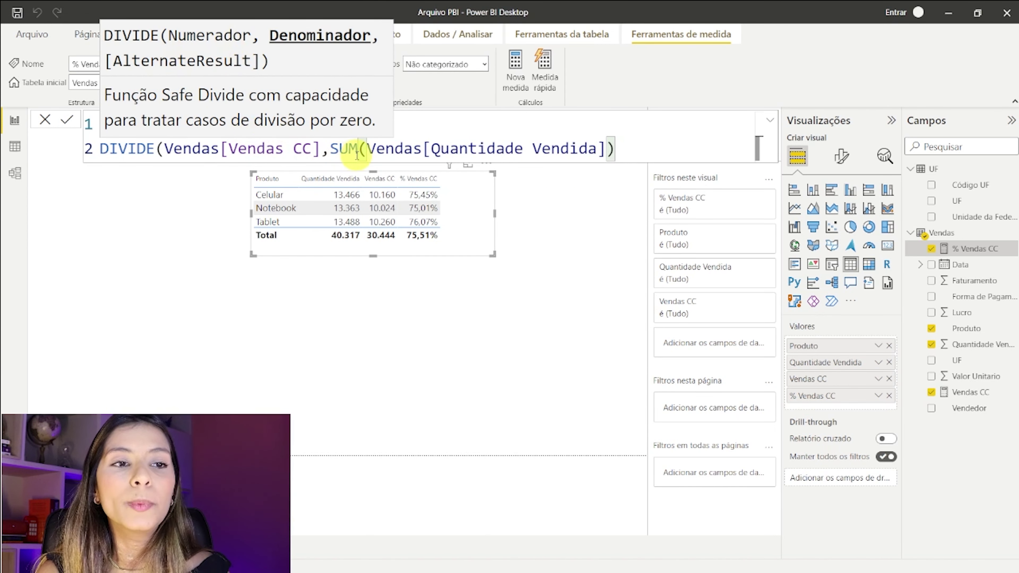
text(,)
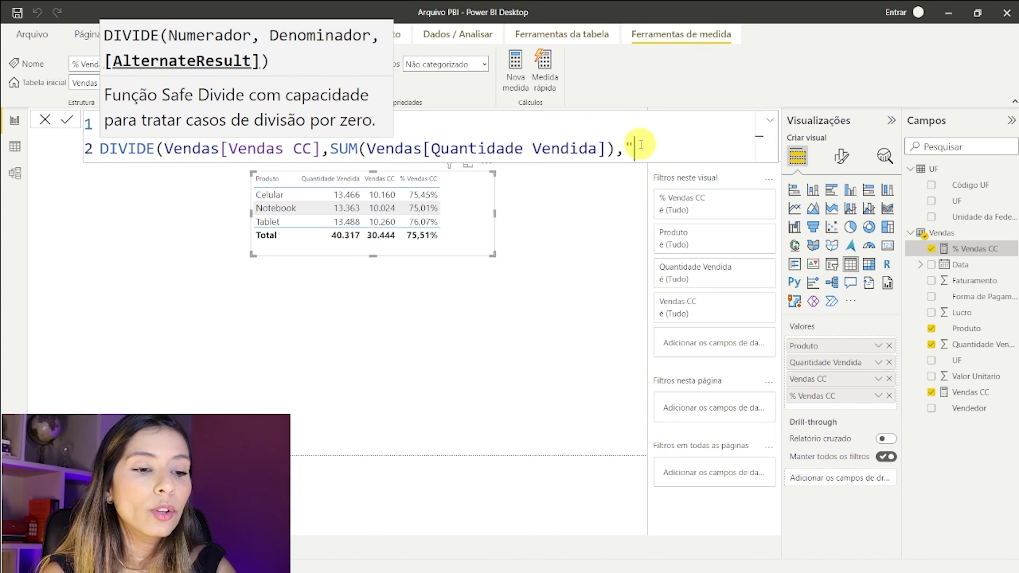
- Finish the formula with the alternate result "Sem vendas" and a closing parenthesis
text(vendas)
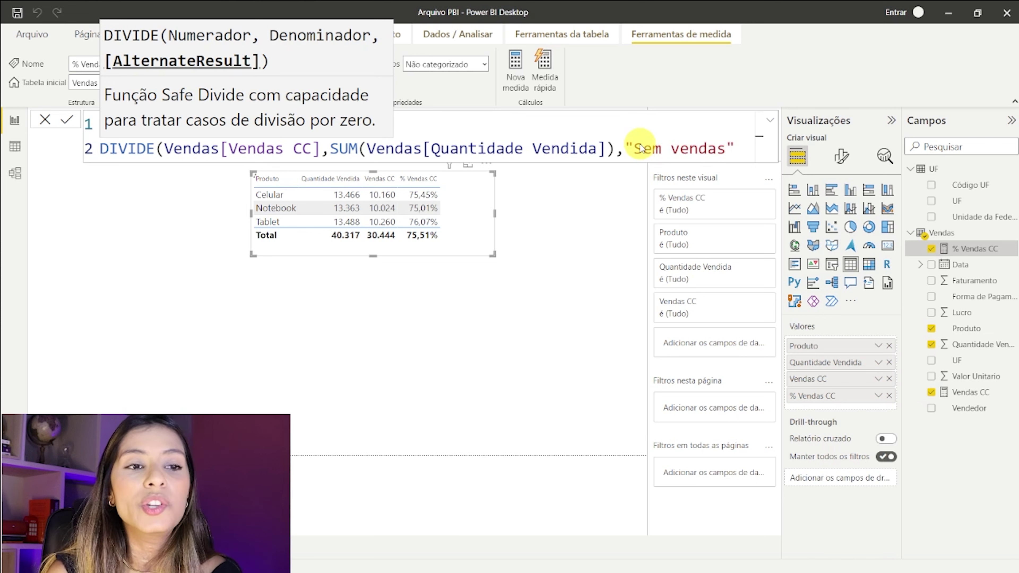
text())
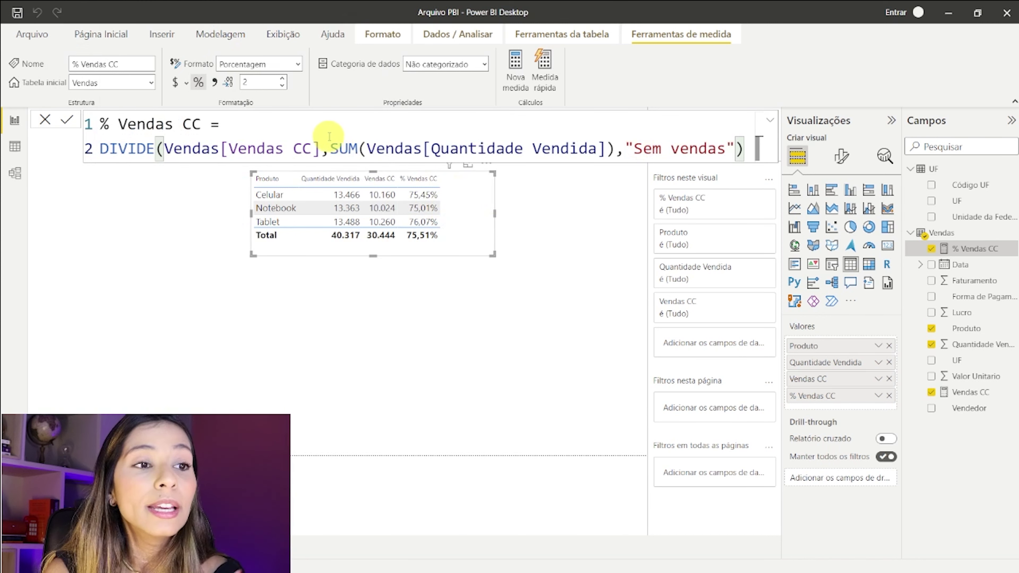
click(290, 126)
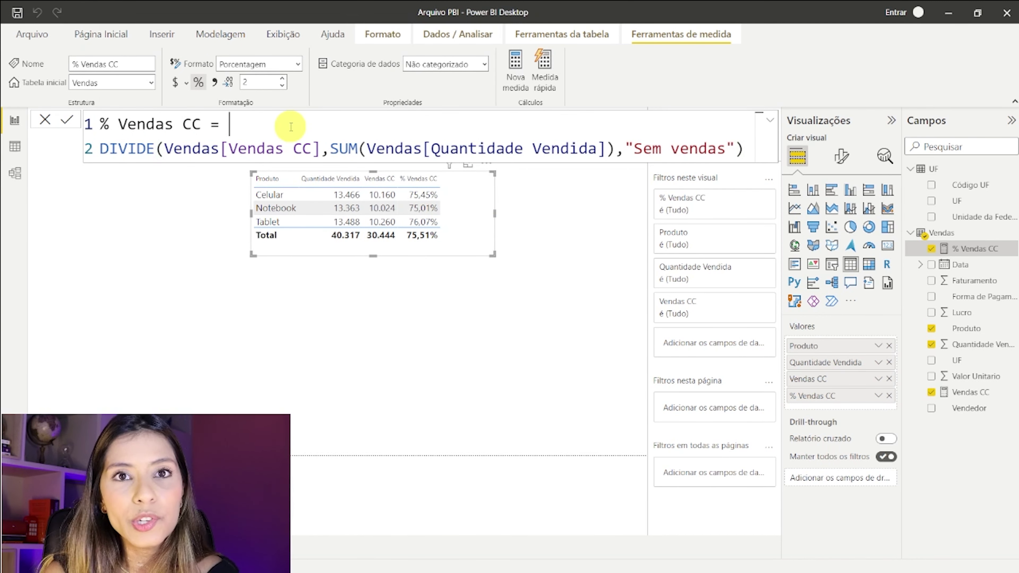
double_click(121, 149)
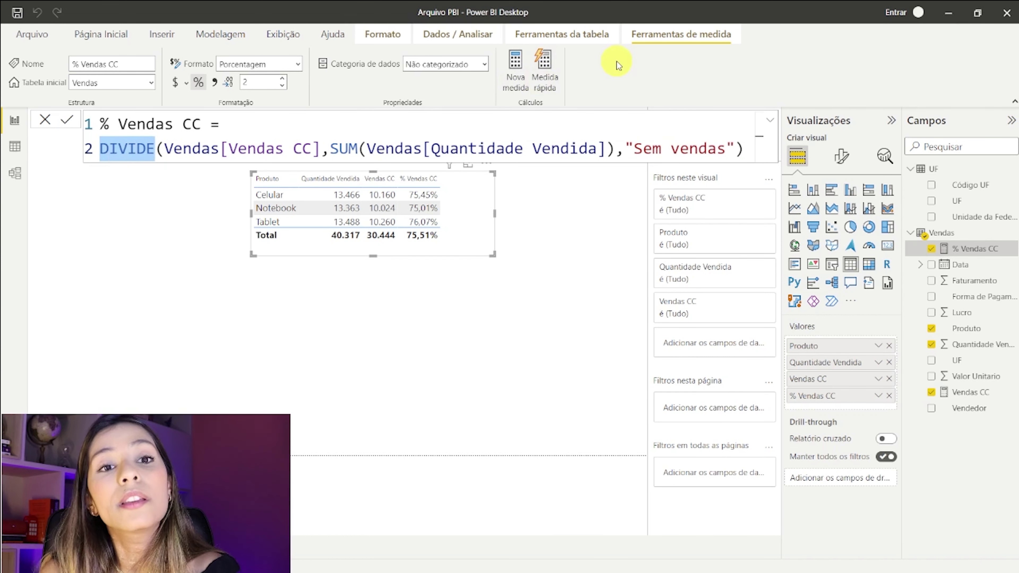
drag(626, 148, 734, 149)
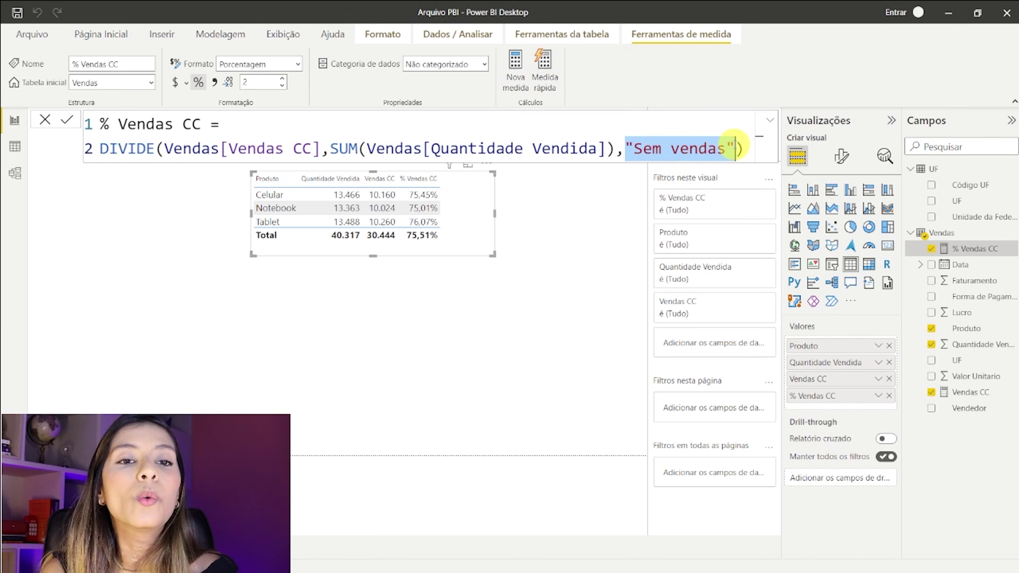